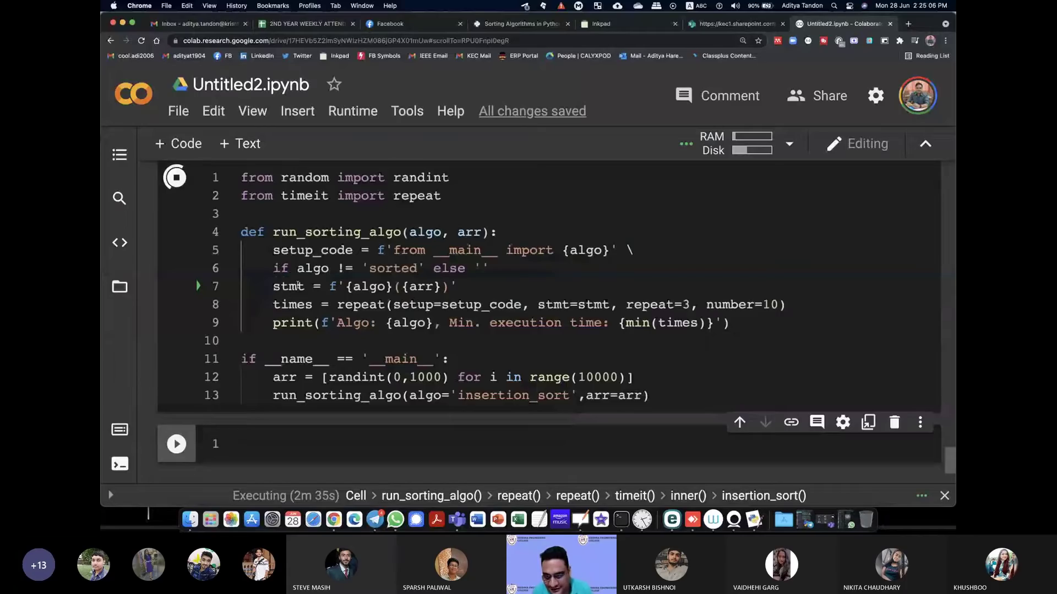
- Review the stmt definition and its use in the repeat call, and the minimum execution time printed for insertion_sort
{"action": "left_click_drag", "start_coordinate": [265, 286], "coordinate": [444, 286]}
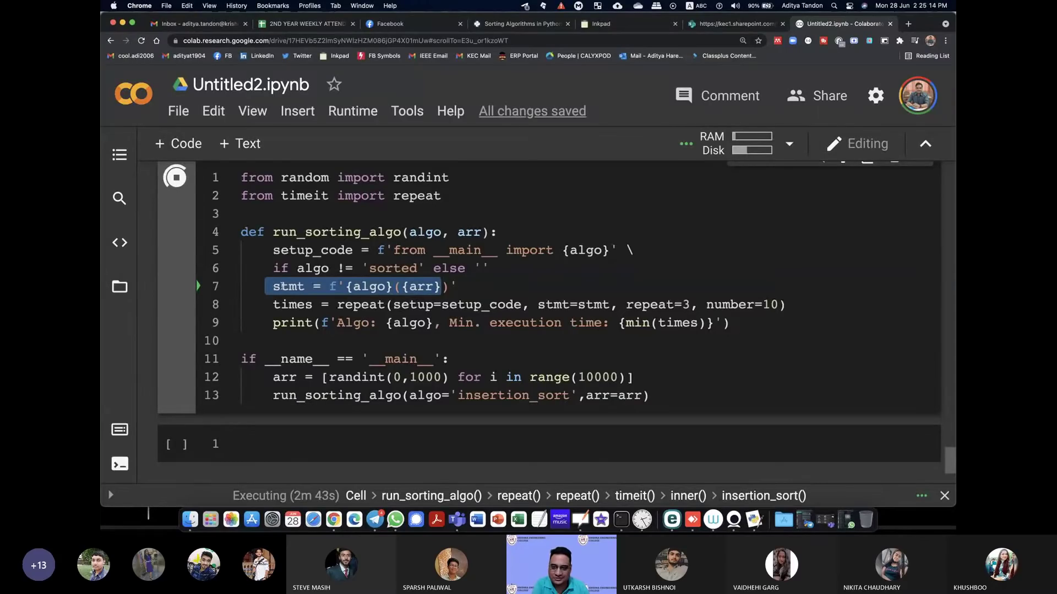
{"action": "left_click_drag", "start_coordinate": [577, 304], "coordinate": [641, 304]}
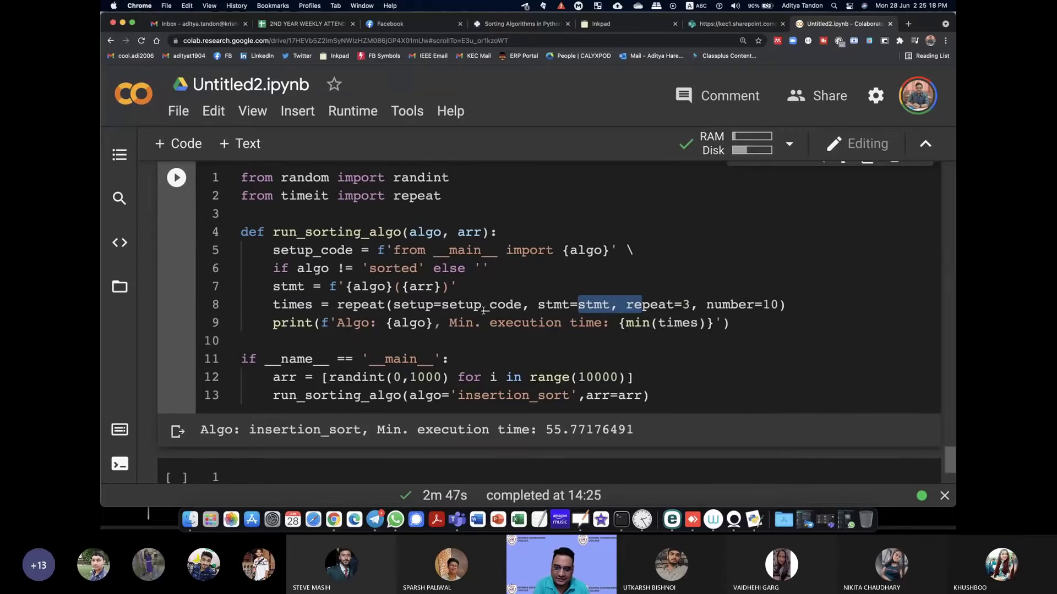
{"action": "scroll", "coordinate": [483, 311], "scroll_direction": "down", "scroll_amount": 1}
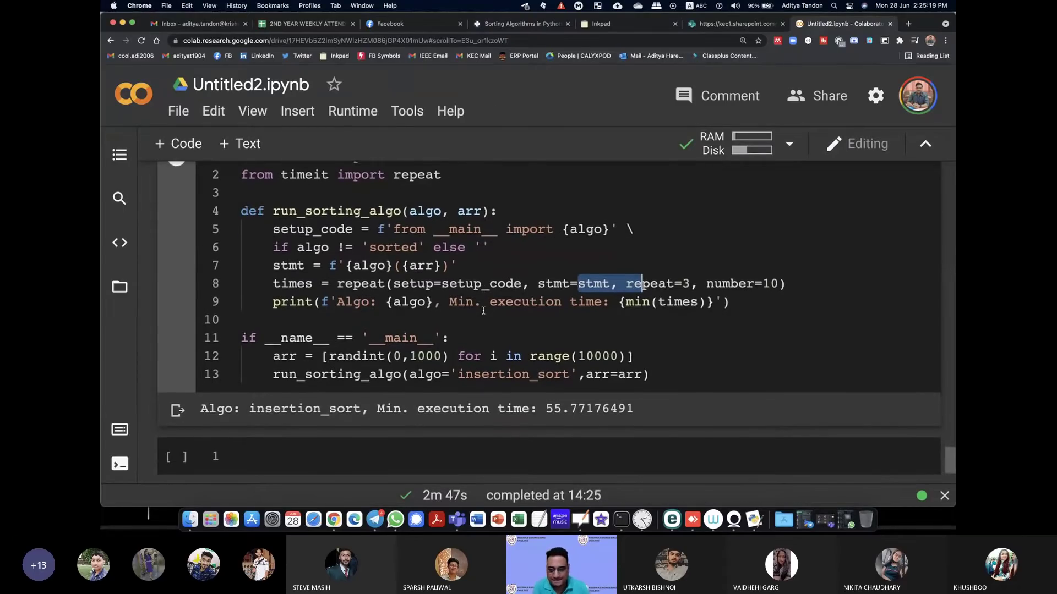
{"action": "left_click_drag", "start_coordinate": [546, 410], "coordinate": [653, 413]}
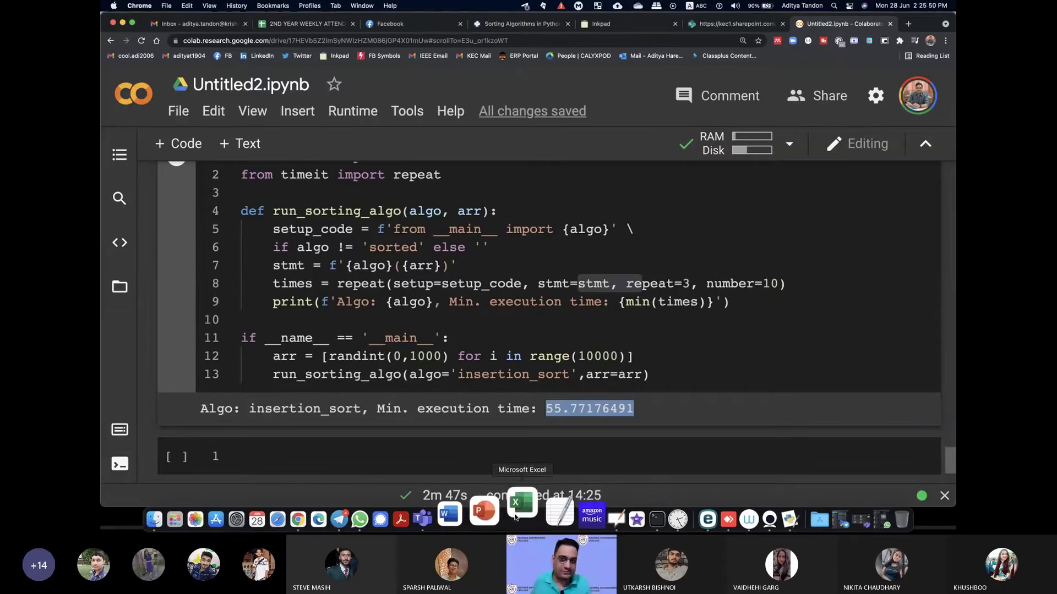
- Switch to Microsoft Excel, create a blank workbook and enlarge the sheet view to 160%
{"action": "left_click", "coordinate": [502, 498]}
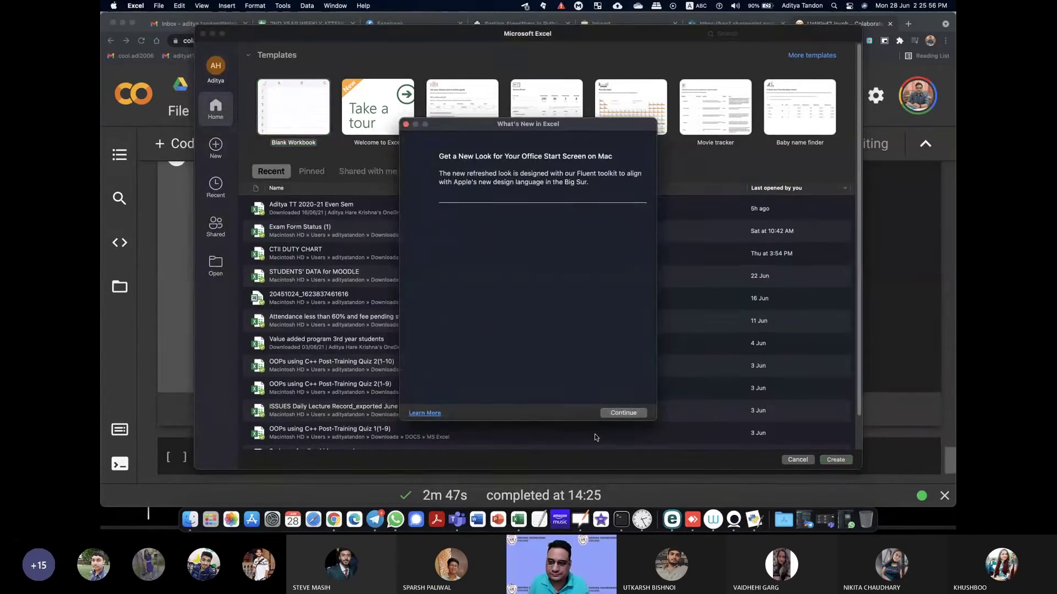
{"action": "left_click", "coordinate": [611, 413]}
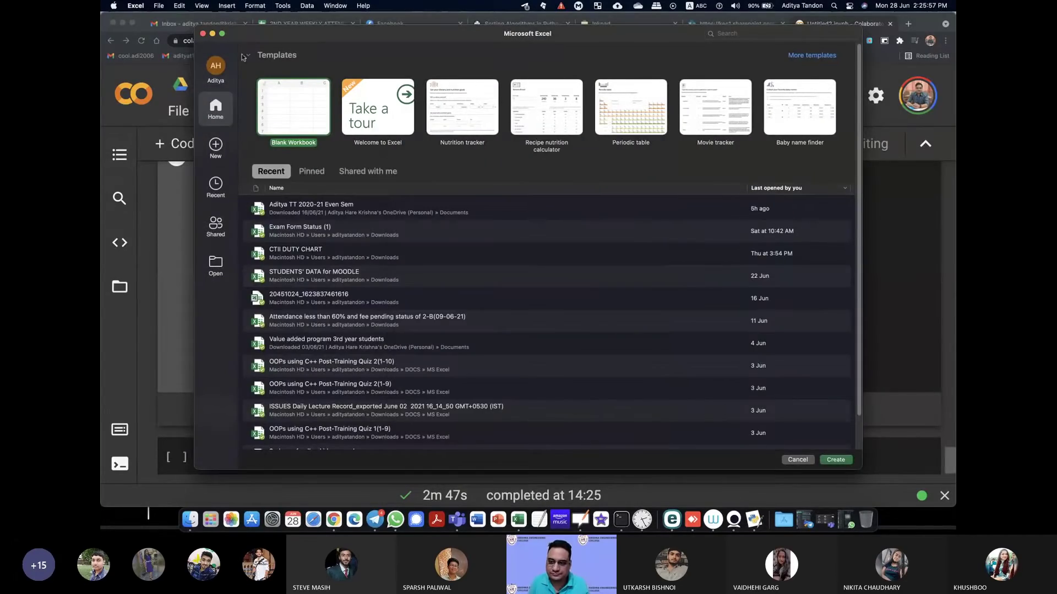
{"action": "double_click", "coordinate": [316, 114]}
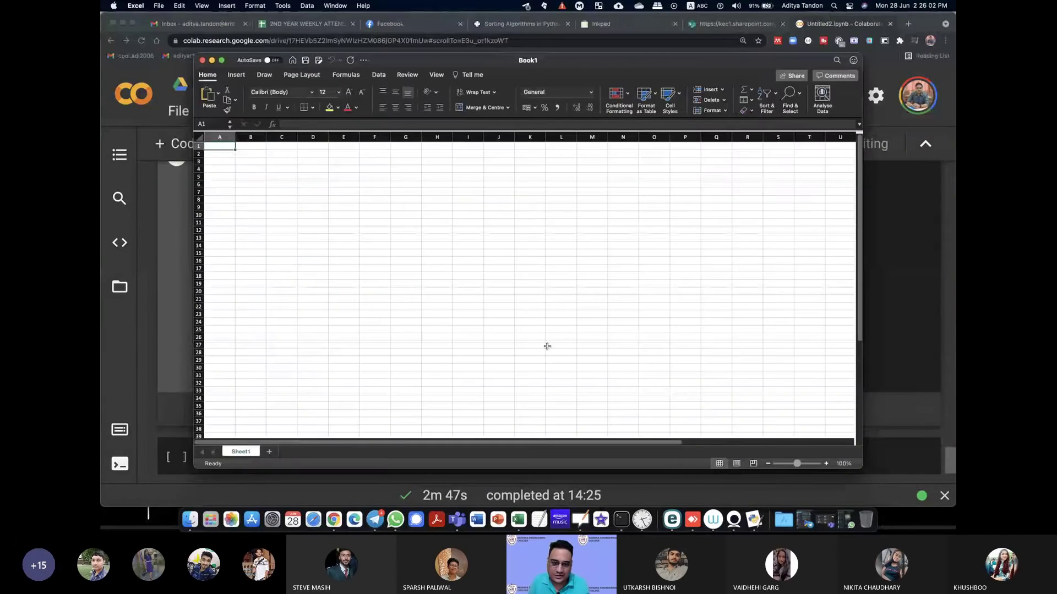
{"action": "left_click", "coordinate": [826, 463]}
{"action": "left_click", "coordinate": [826, 464]}
{"action": "left_click", "coordinate": [825, 463]}
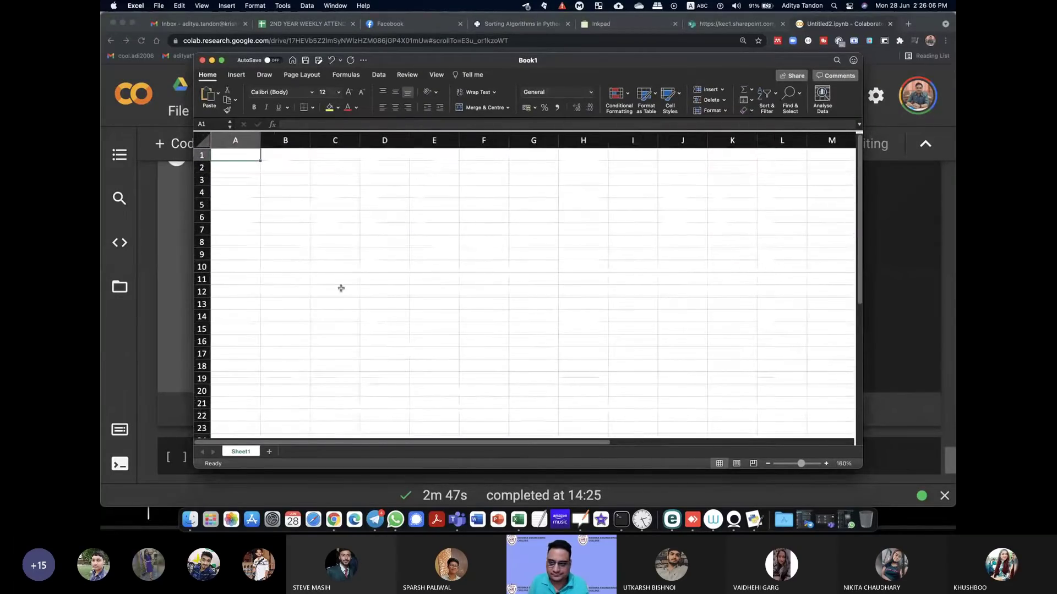
- Enter the column headers Platform in B2 and Time in C2
{"action": "left_click", "coordinate": [240, 166]}
{"action": "left_click", "coordinate": [277, 169]}
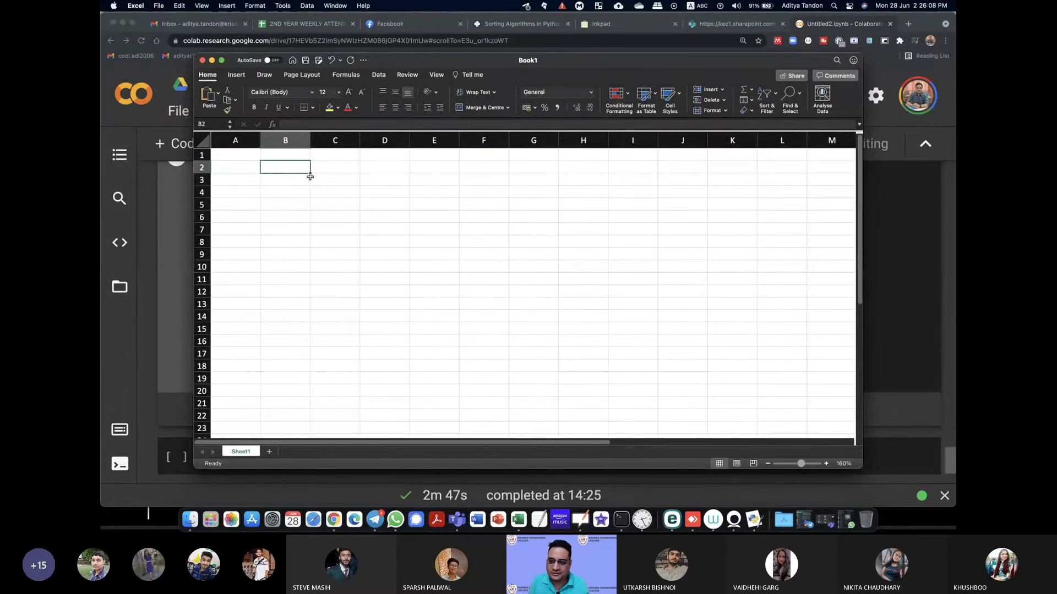
{"action": "mouse_move", "coordinate": [285, 169]}
{"action": "left_mouse_down"}
{"action": "mouse_move", "coordinate": [372, 206]}
{"action": "mouse_move", "coordinate": [389, 229]}
{"action": "mouse_move", "coordinate": [356, 189]}
{"action": "mouse_move", "coordinate": [295, 168]}
{"action": "left_mouse_up"}
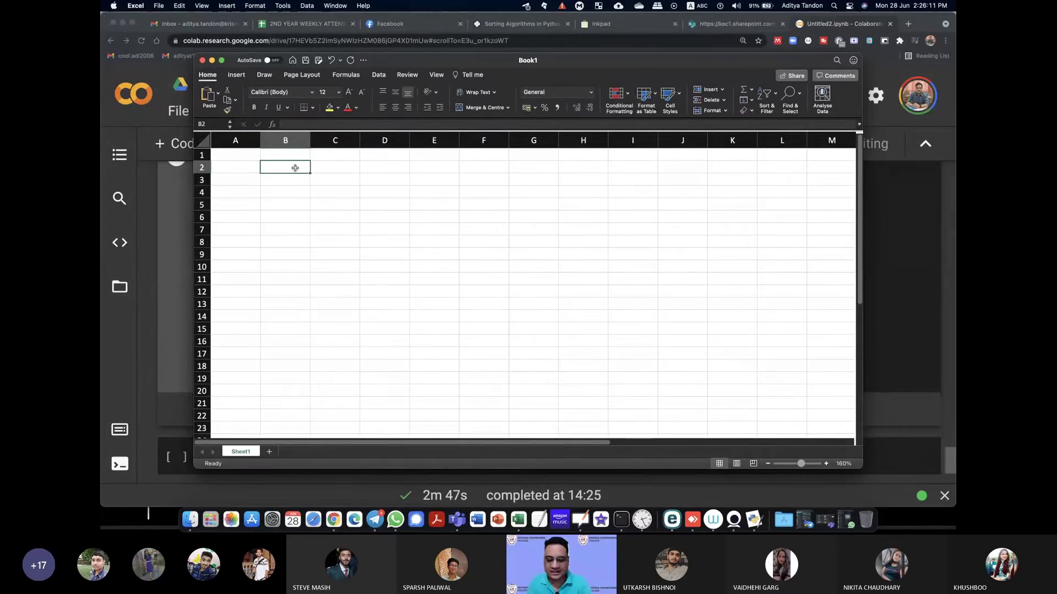
{"action": "type", "text": "Pla"}
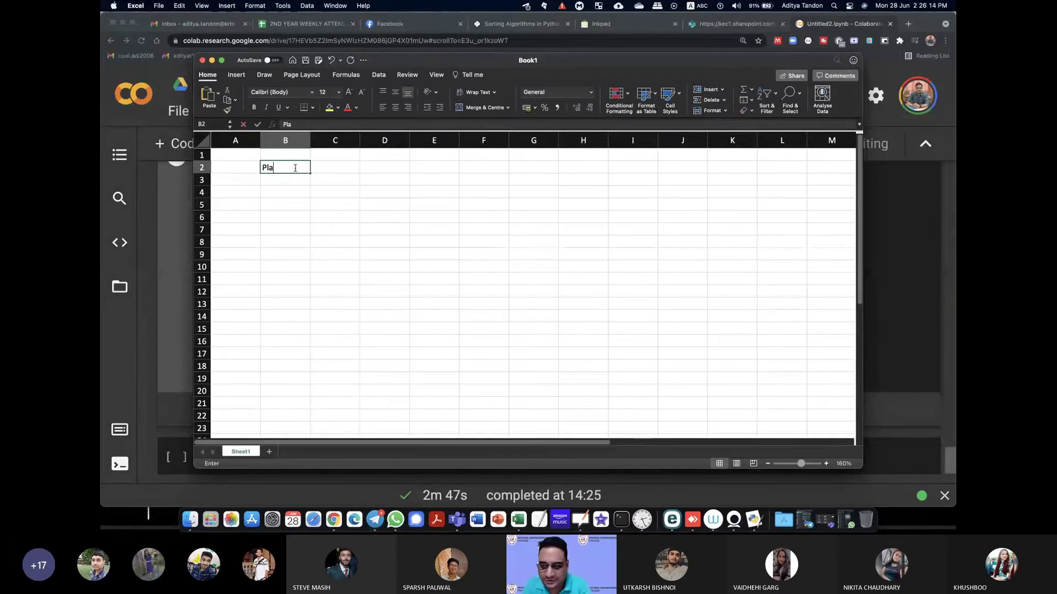
{"action": "type", "text": "tform"}
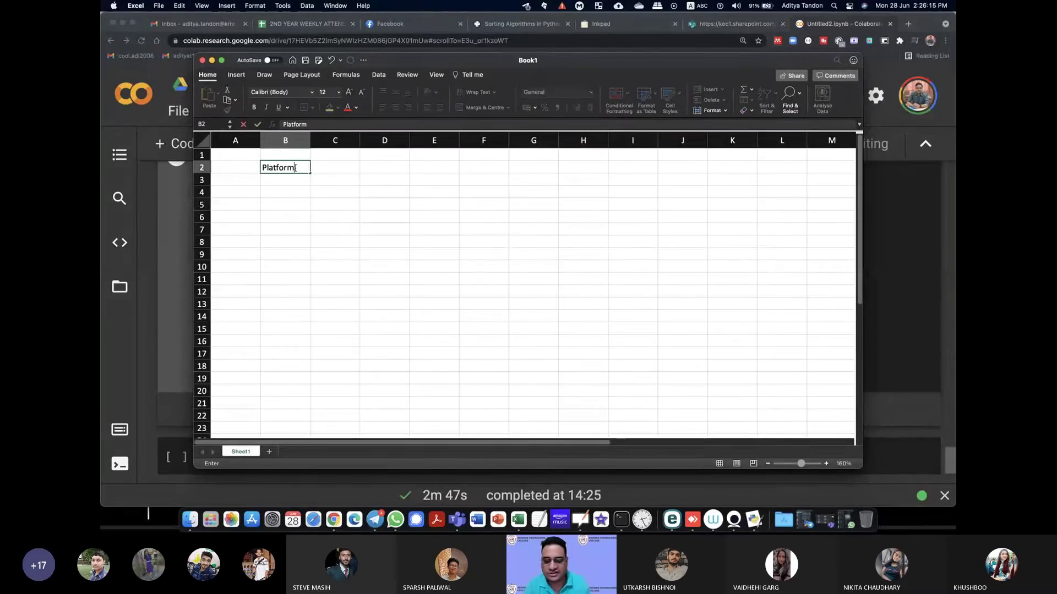
{"action": "left_click", "coordinate": [346, 168]}
{"action": "type", "text": "Time"}
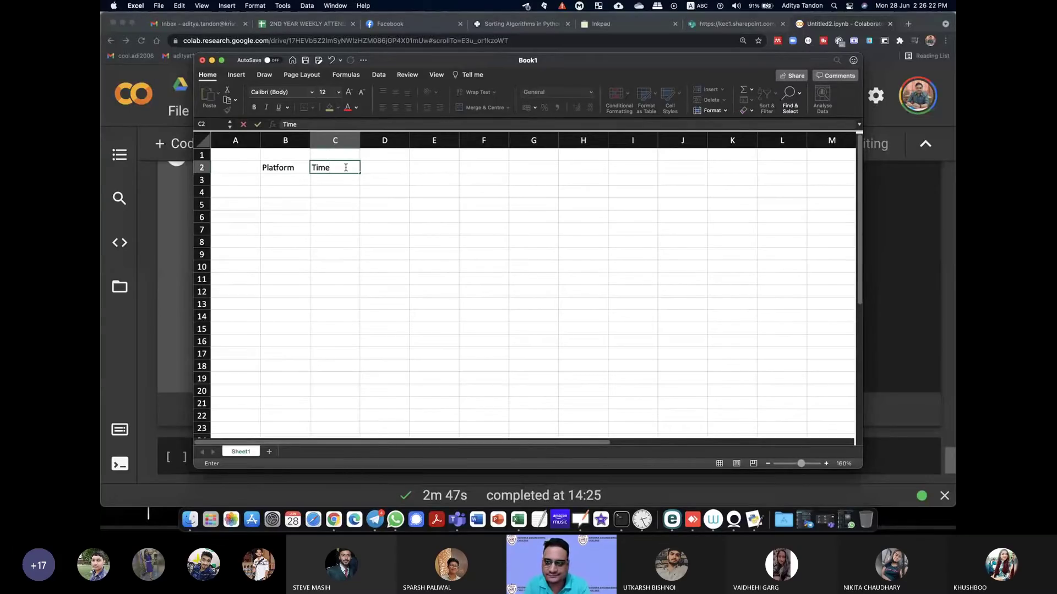
{"action": "key", "text": "Return"}
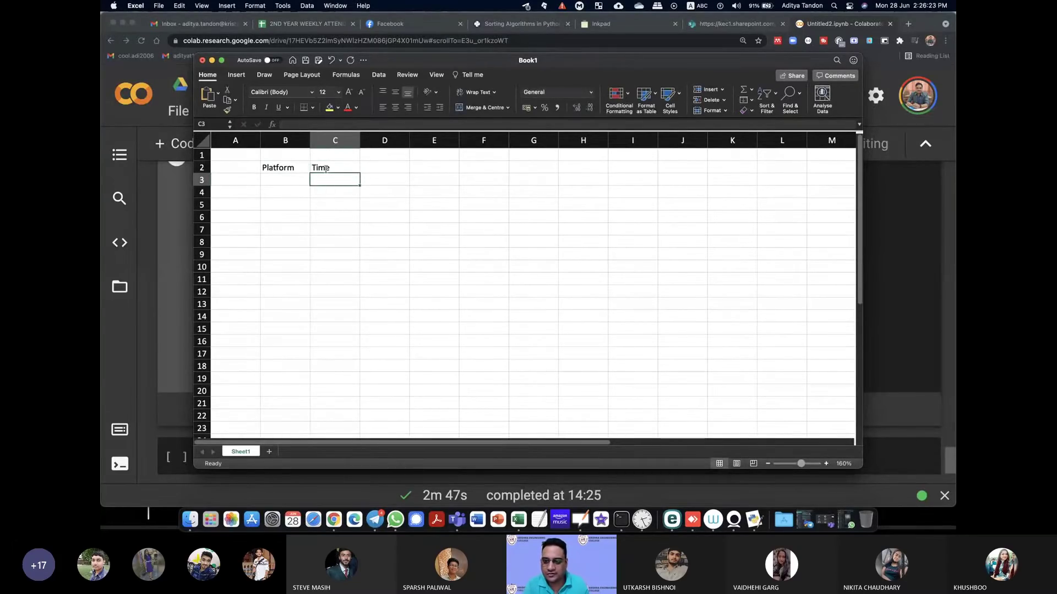
- Add the header Algo in A2 and insert an empty column before column A
{"action": "left_click", "coordinate": [393, 167]}
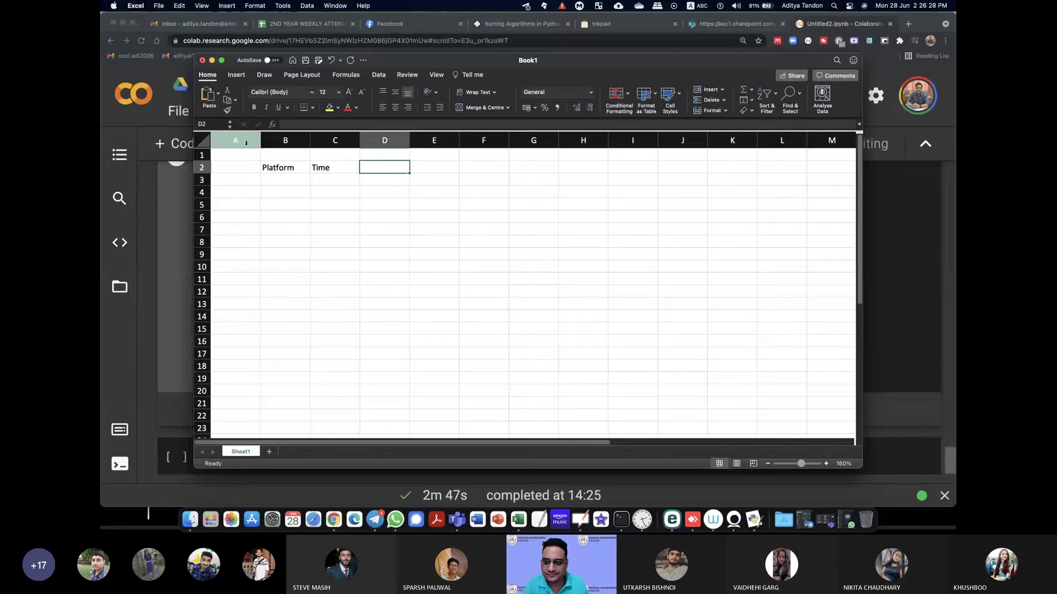
{"action": "left_click", "coordinate": [236, 162]}
{"action": "type", "text": "Algo"}
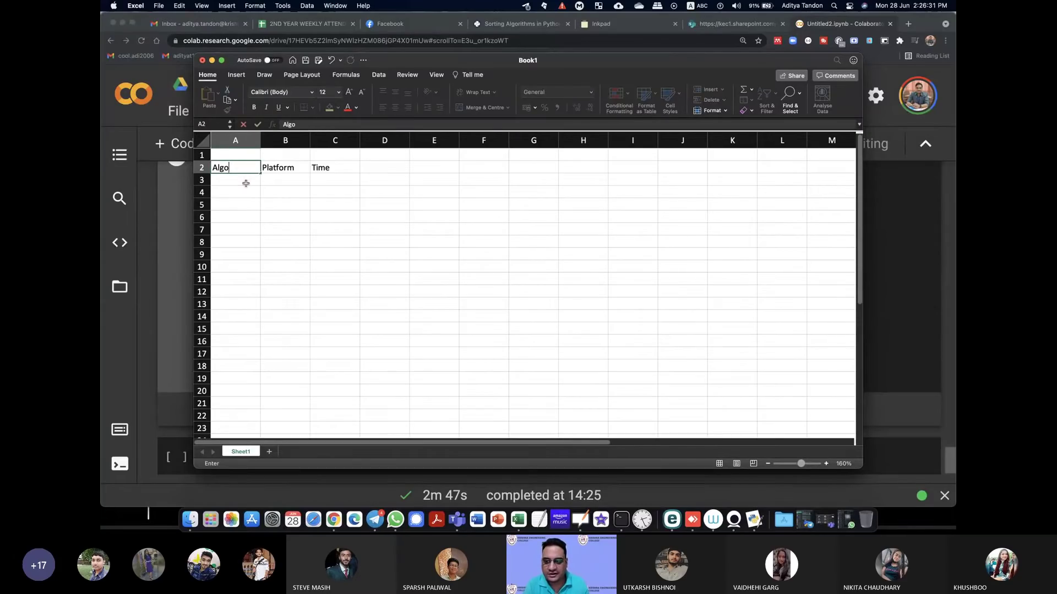
{"action": "left_click", "coordinate": [243, 181]}
{"action": "left_click", "coordinate": [247, 166]}
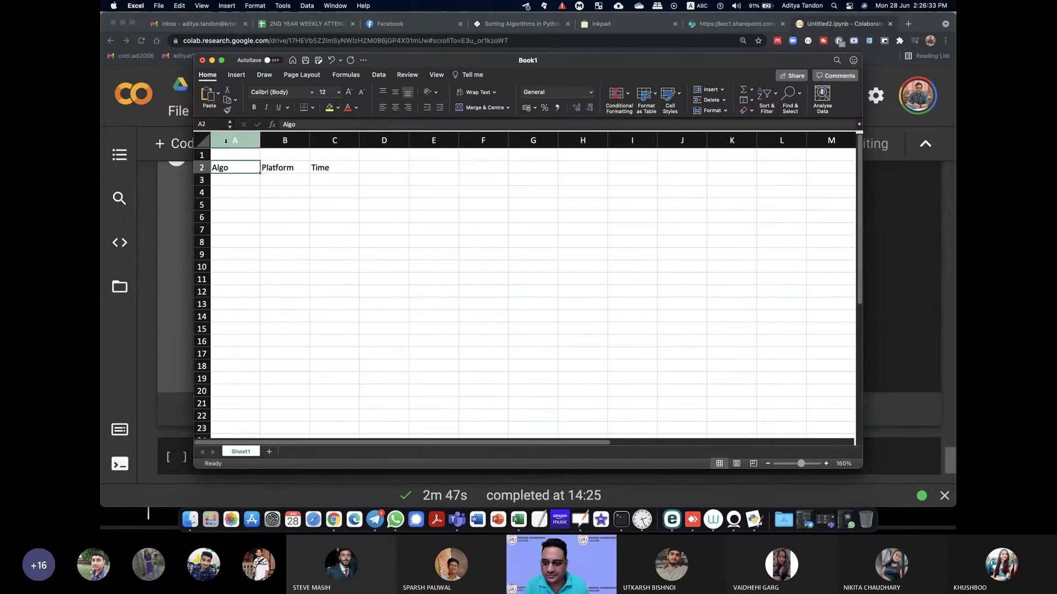
{"action": "right_click", "coordinate": [225, 144]}
{"action": "left_click", "coordinate": [236, 202]}
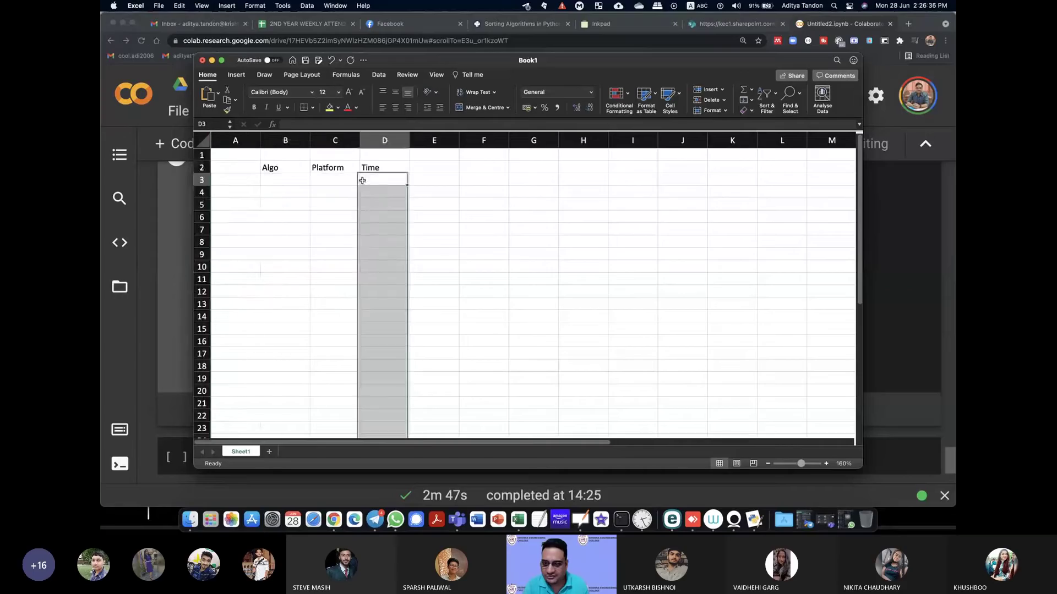
- Apply all borders to the range B2:D7, including the Algo, Platform and Time headers
{"action": "left_click", "coordinate": [290, 165]}
{"action": "left_click_drag", "start_coordinate": [288, 172], "coordinate": [369, 230]}
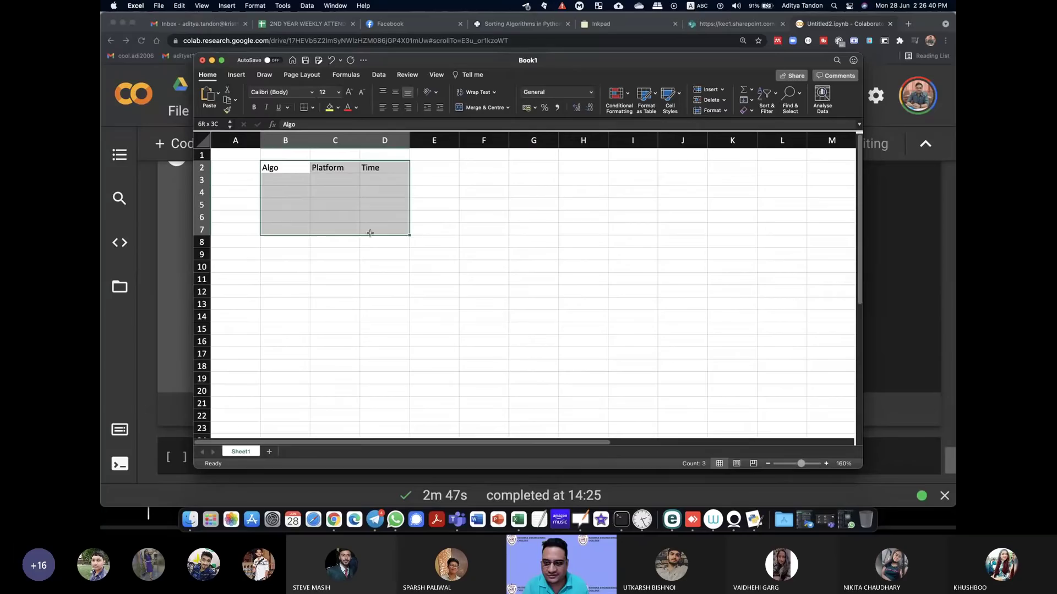
{"action": "left_click", "coordinate": [311, 107]}
{"action": "left_click", "coordinate": [358, 193]}
{"action": "left_click", "coordinate": [304, 108]}
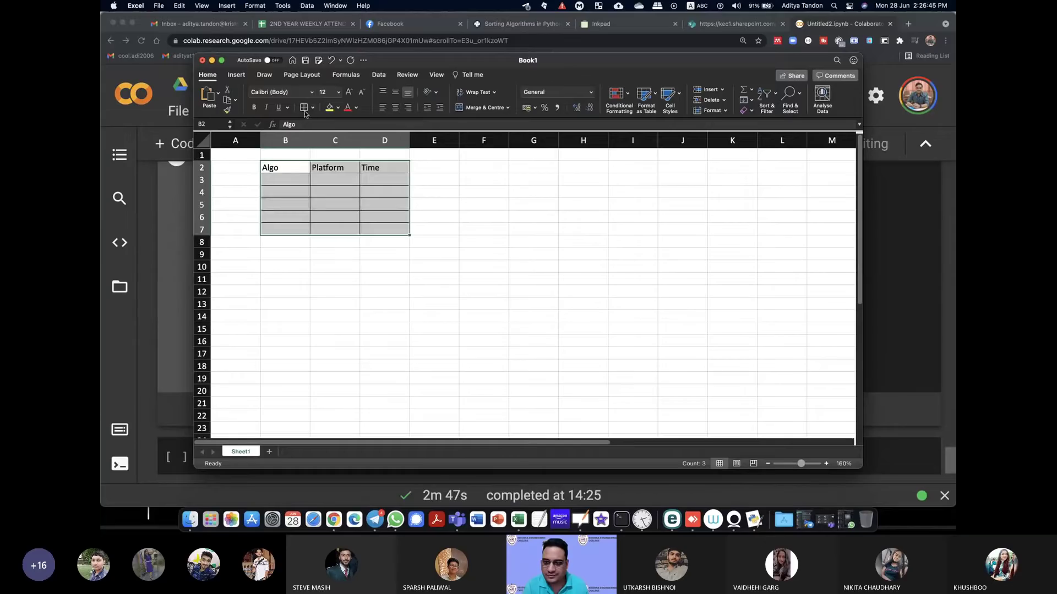
- Center the header row and the range B3:D7 horizontally and vertically, with wrapped text
{"action": "left_click_drag", "start_coordinate": [288, 168], "coordinate": [393, 164]}
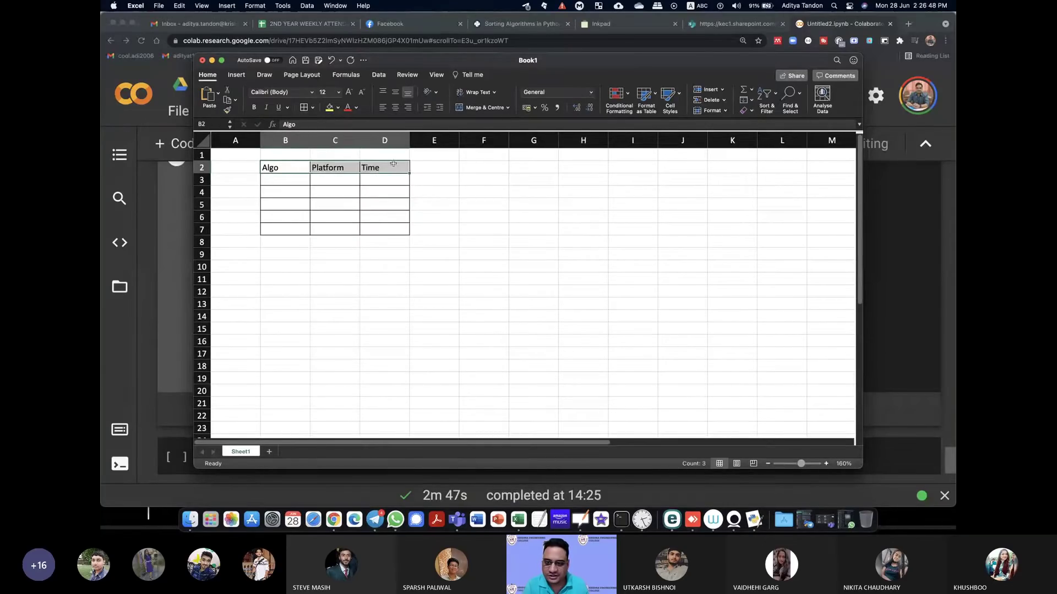
{"action": "left_click", "coordinate": [396, 92]}
{"action": "left_click", "coordinate": [395, 108]}
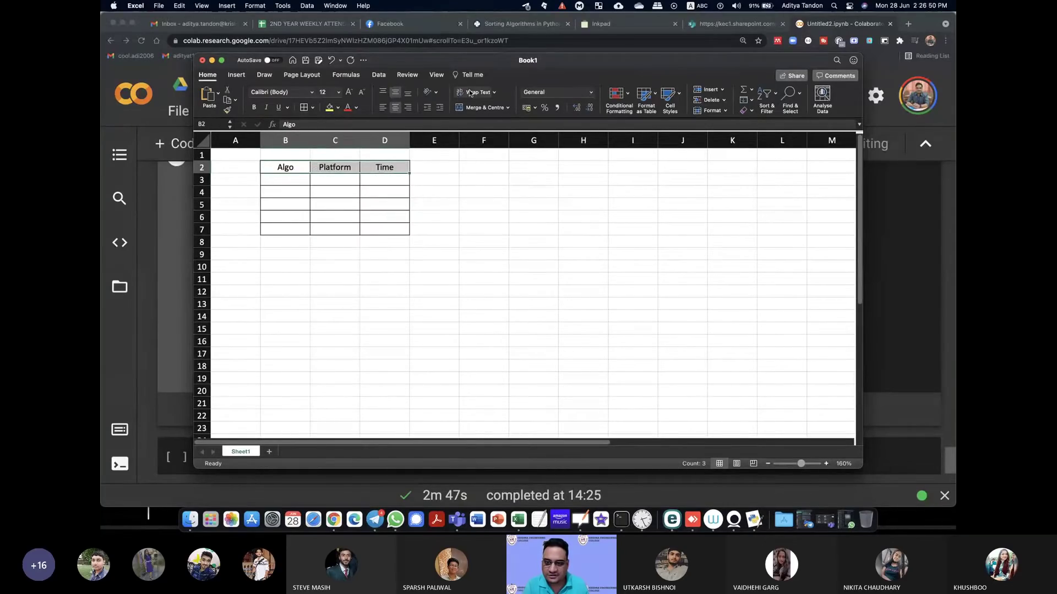
{"action": "left_click_drag", "start_coordinate": [287, 176], "coordinate": [370, 230]}
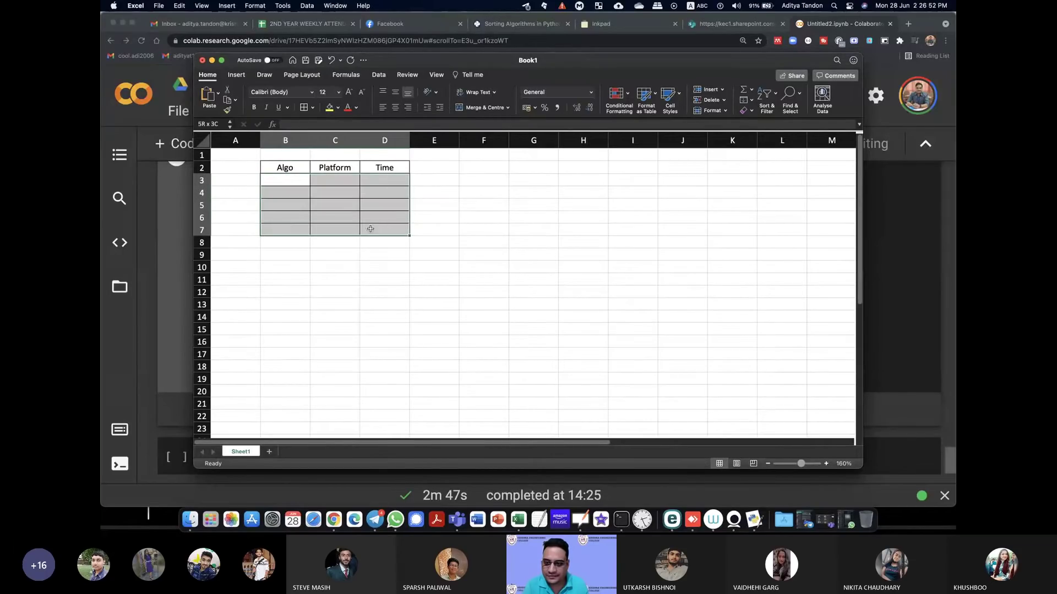
{"action": "left_click", "coordinate": [395, 92]}
{"action": "left_click", "coordinate": [396, 107]}
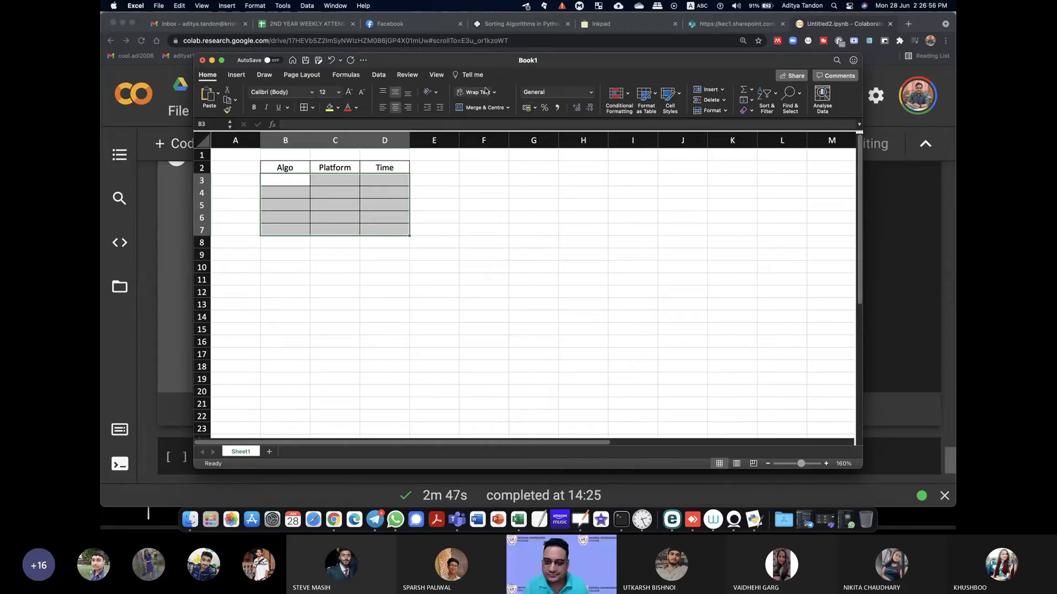
- Widen the Algo column and enter Bubble Sort in B3
{"action": "left_click", "coordinate": [273, 178]}
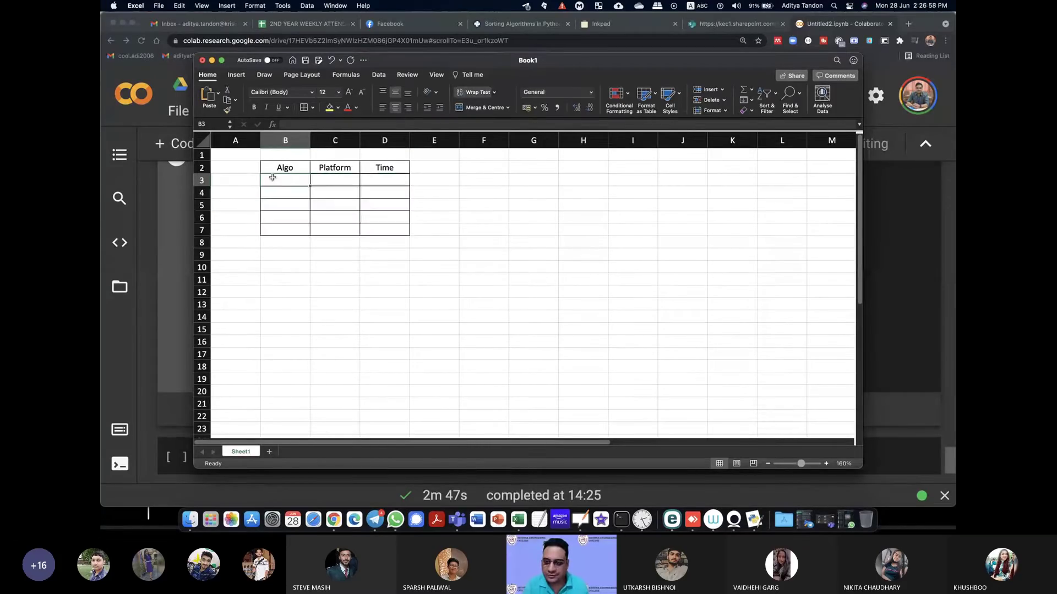
{"action": "left_click_drag", "start_coordinate": [310, 141], "coordinate": [339, 140]}
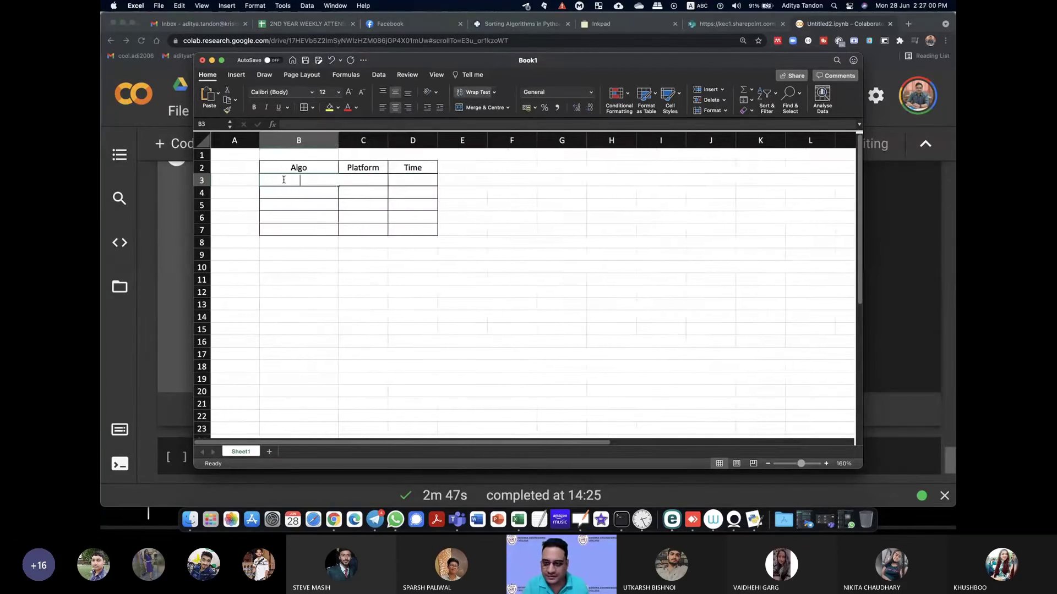
{"action": "type", "text": "Bubb"}
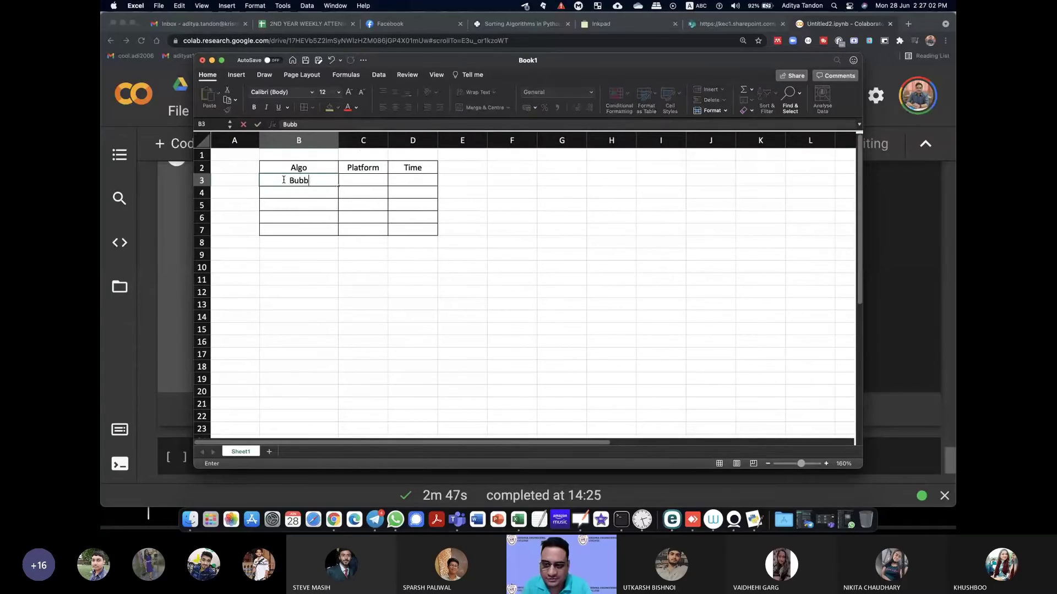
{"action": "type", "text": "le Sort"}
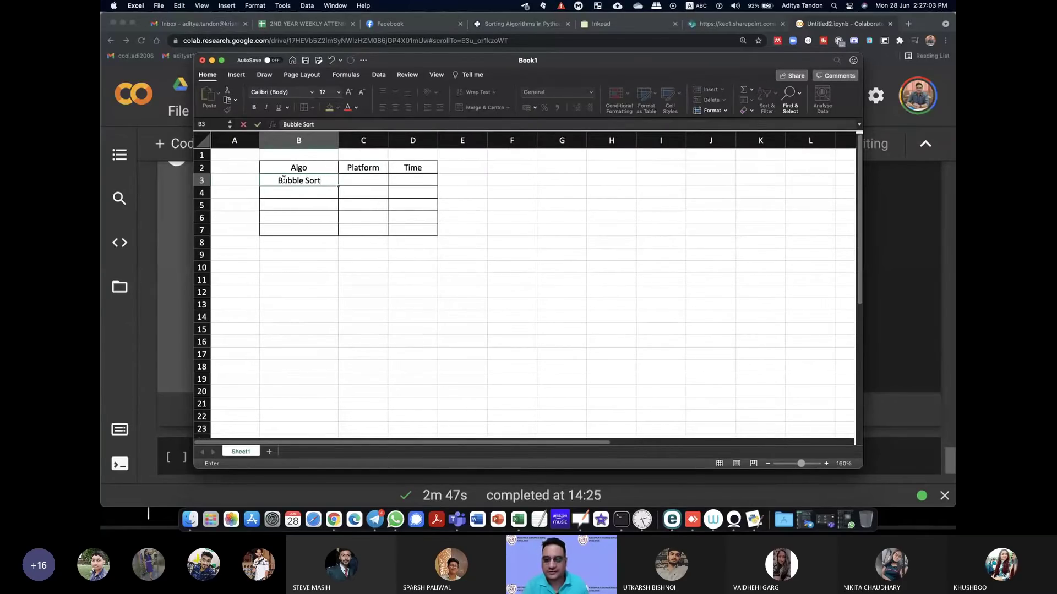
- Format the Algo, Platform and Time headers as bold, 14 pt, red text
{"action": "left_click", "coordinate": [297, 167]}
{"action": "left_click_drag", "start_coordinate": [298, 167], "coordinate": [413, 168]}
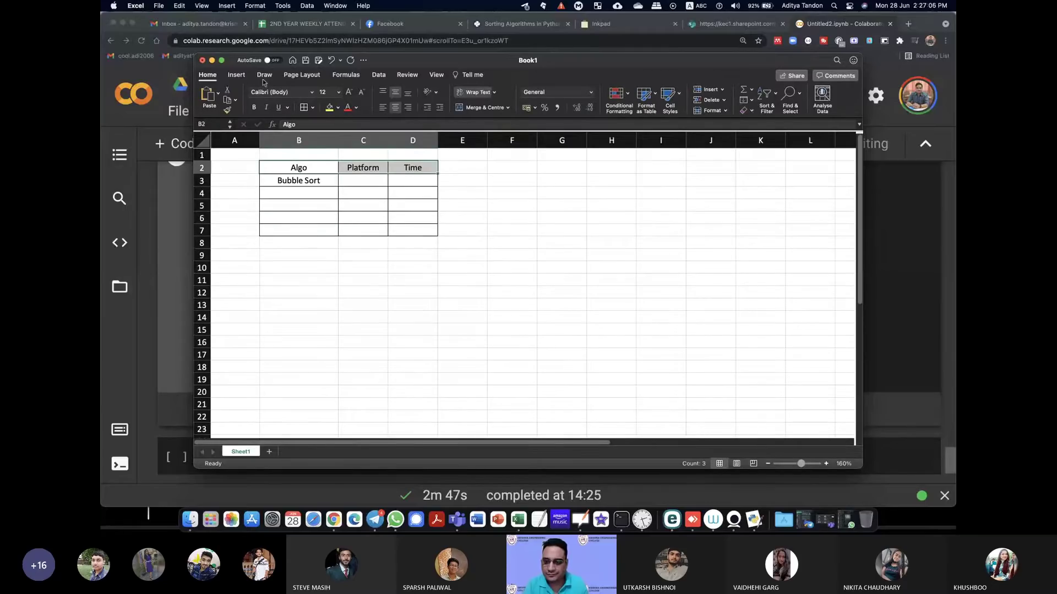
{"action": "left_click", "coordinate": [254, 107]}
{"action": "left_click", "coordinate": [349, 93]}
{"action": "left_click", "coordinate": [350, 93]}
{"action": "left_click", "coordinate": [350, 94]}
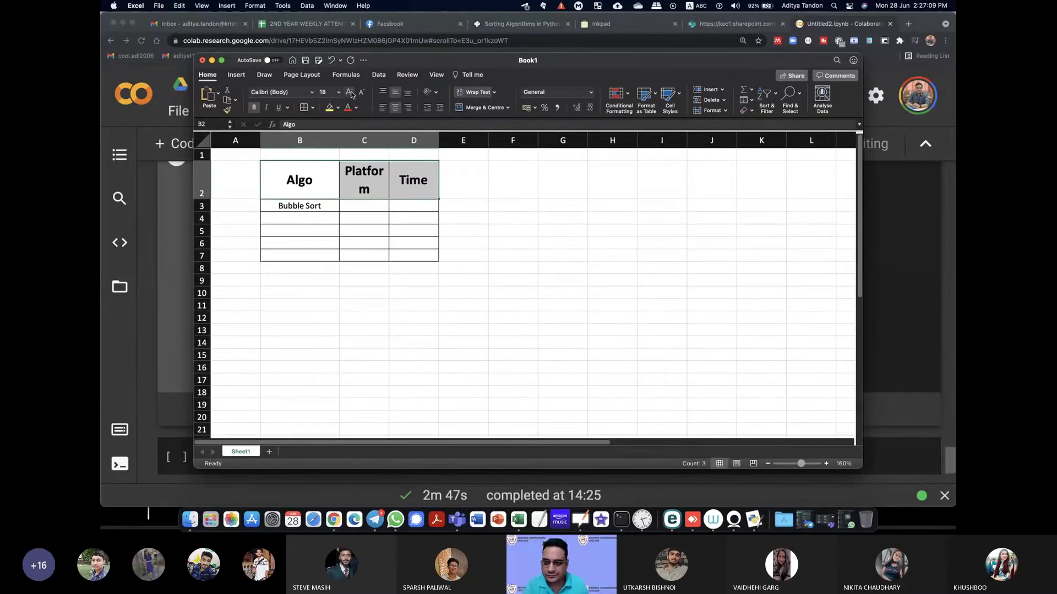
{"action": "left_click", "coordinate": [361, 92]}
{"action": "left_click", "coordinate": [361, 92]}
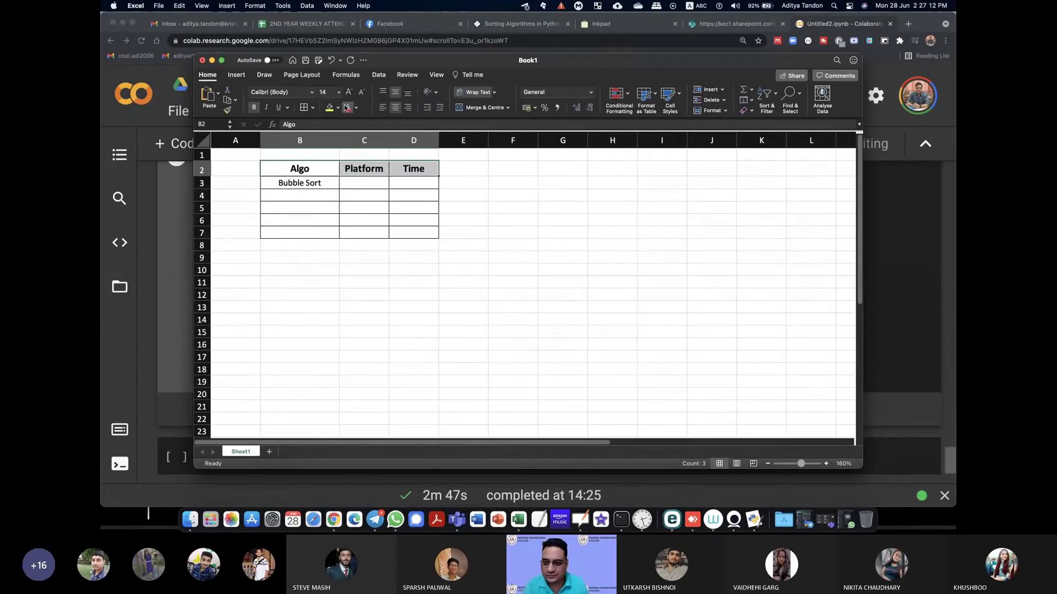
{"action": "left_click", "coordinate": [346, 108]}
- Widen the Platform and Time columns, making Time the wider of the two
{"action": "left_click_drag", "start_coordinate": [389, 140], "coordinate": [547, 141]}
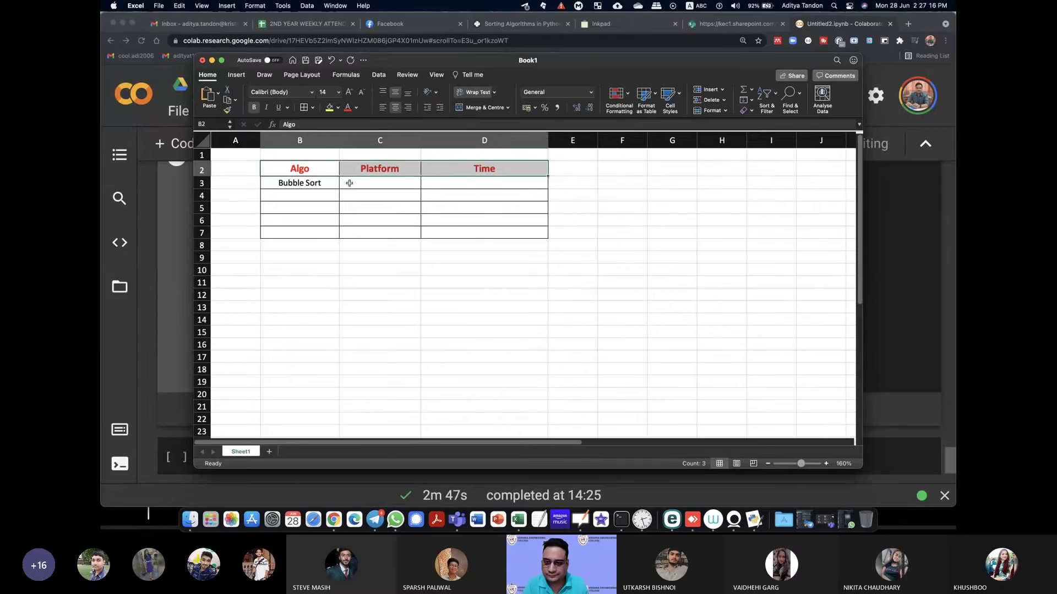
{"action": "left_click", "coordinate": [349, 182]}
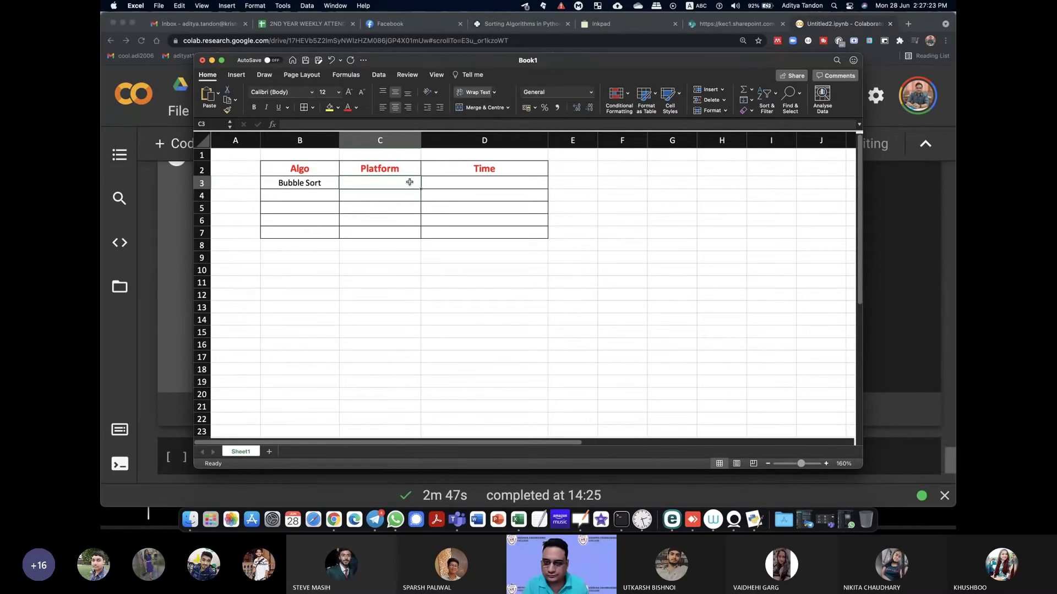
{"action": "left_click_drag", "start_coordinate": [548, 141], "coordinate": [521, 141]}
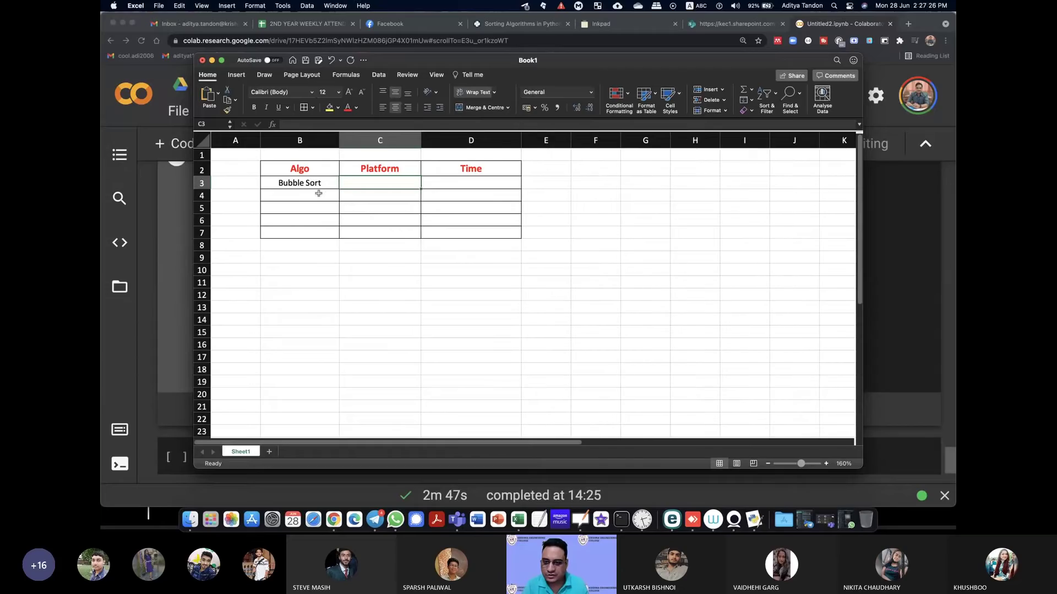
- Enter IDLE as the Bubble Sort platform in C3 and 75 s as its time in D3
{"action": "double_click", "coordinate": [359, 184]}
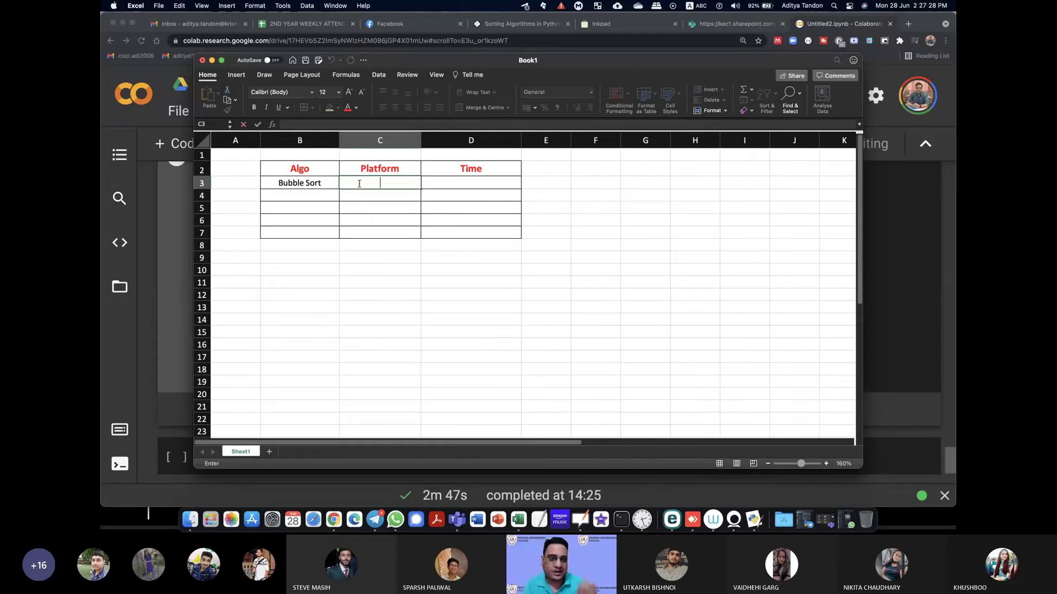
{"action": "type", "text": "IDLE"}
{"action": "key", "text": "Tab"}
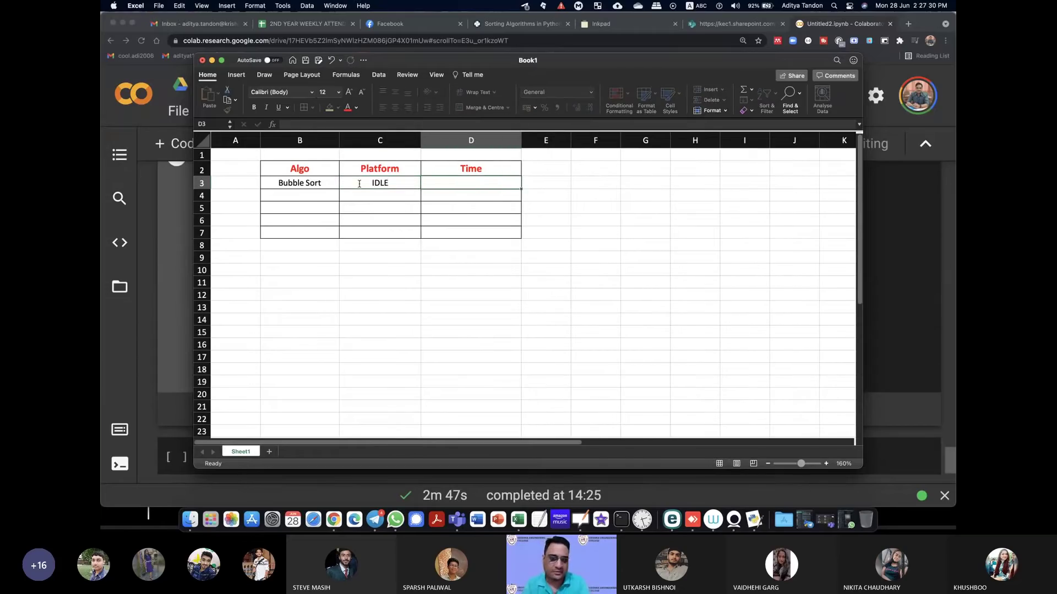
{"action": "type", "text": "75"}
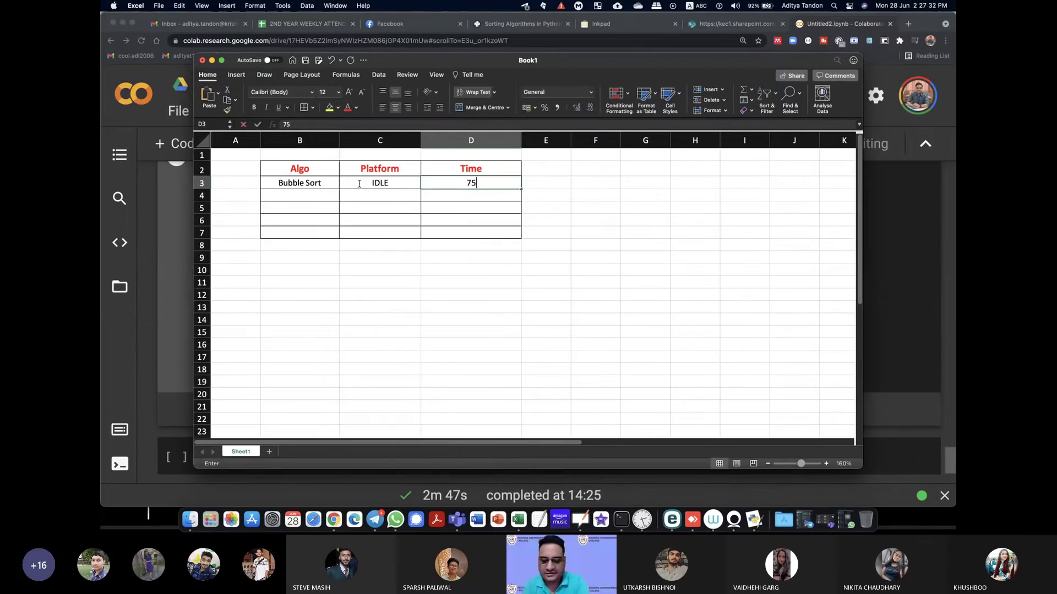
{"action": "type", "text": " sec"}
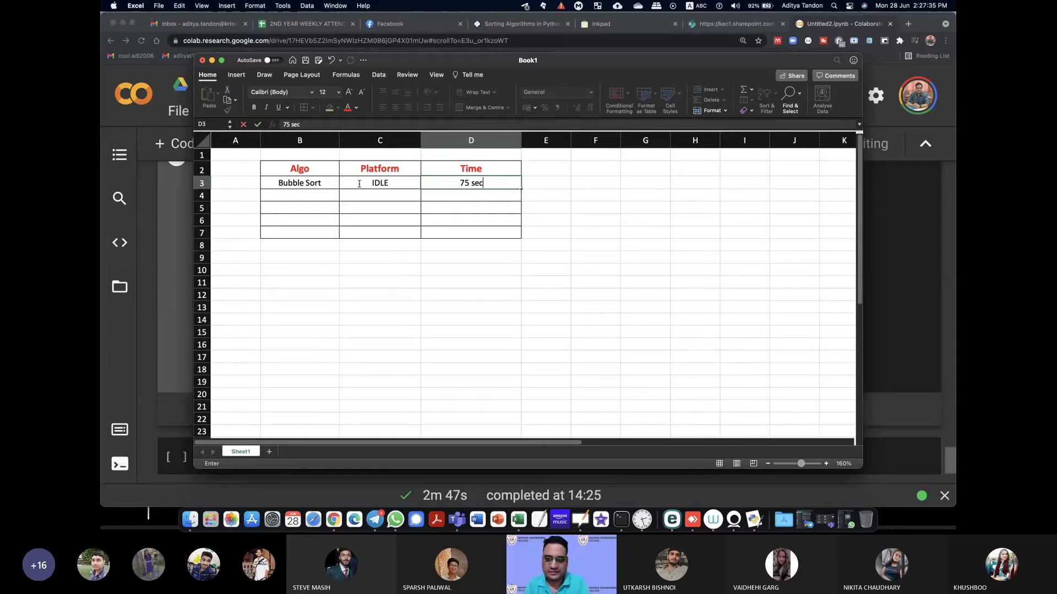
{"action": "key", "text": "BackSpace"}
{"action": "key", "text": "BackSpace"}
{"action": "left_click", "coordinate": [359, 183]}
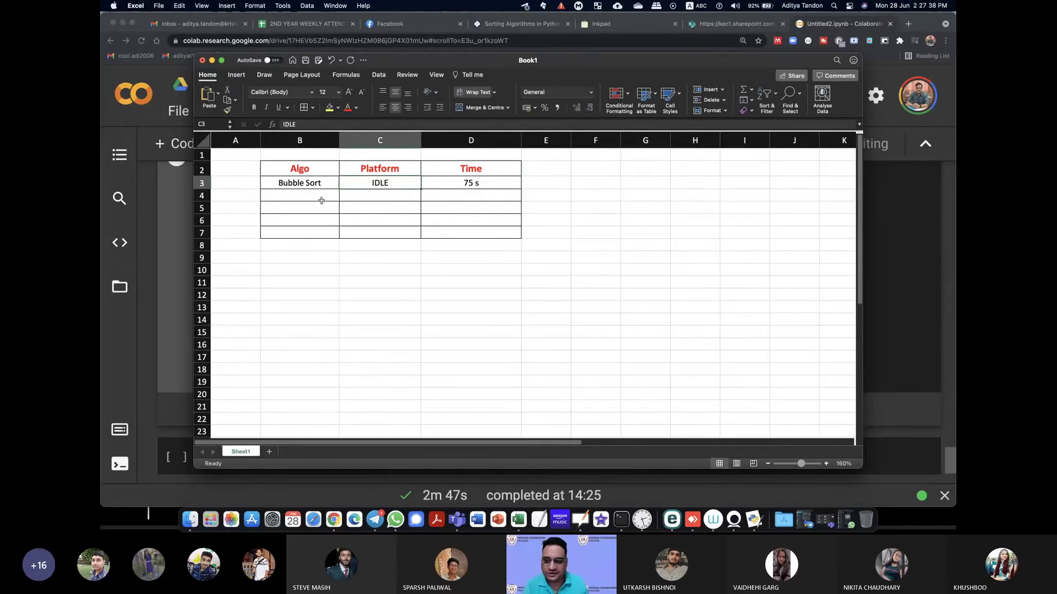
- Merge the Bubble Sort cell with the one below it (B3:B4) and enter Google Colab as the platform in C4
{"action": "left_click_drag", "start_coordinate": [293, 184], "coordinate": [296, 197]}
{"action": "key", "text": "ctrl+m"}
{"action": "left_click", "coordinate": [370, 199]}
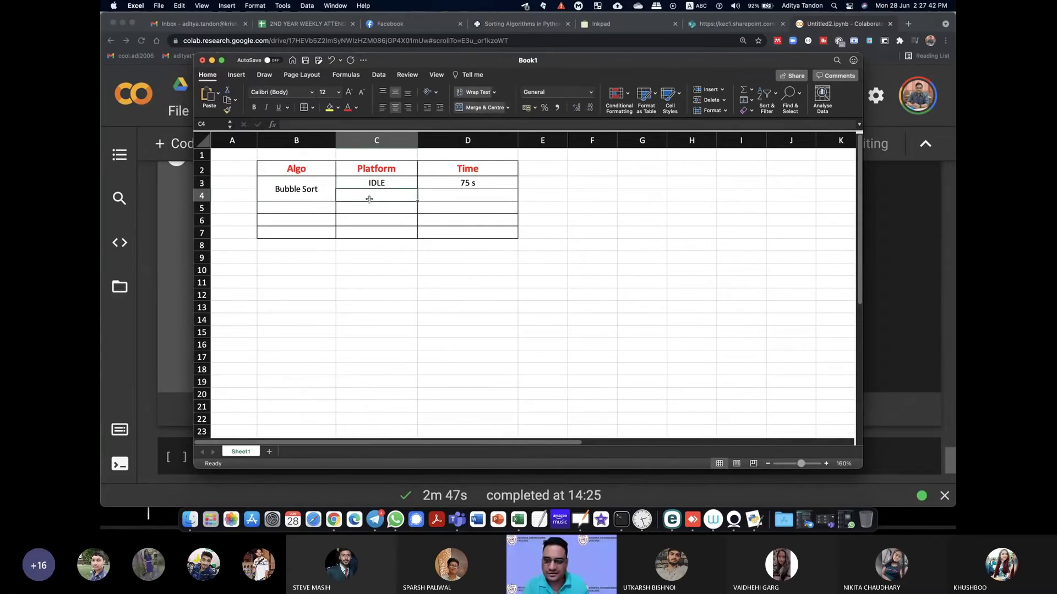
{"action": "type", "text": "Google C"}
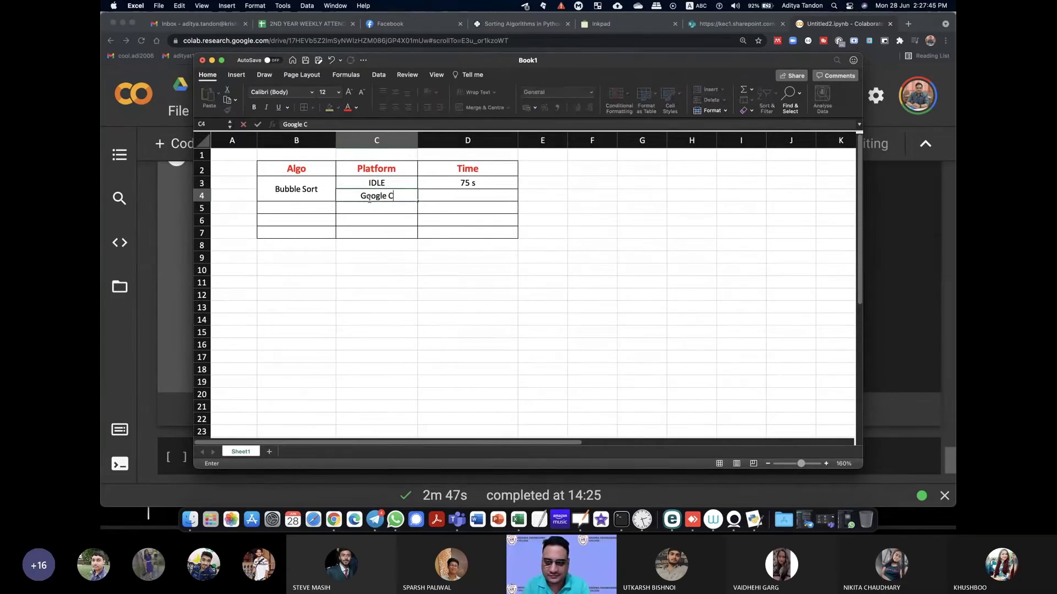
{"action": "key", "text": "BackSpace"}
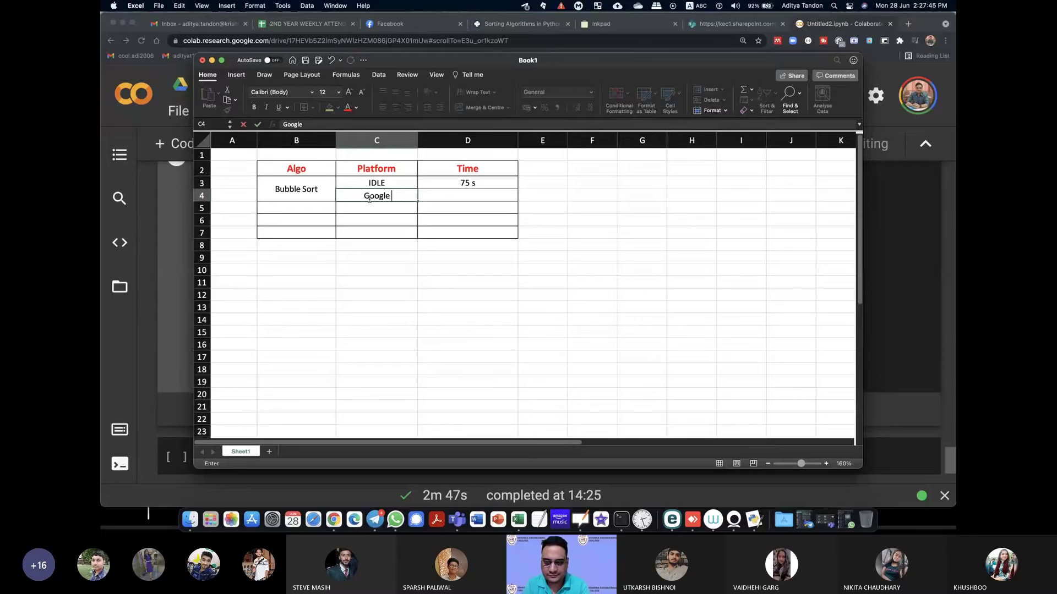
{"action": "type", "text": "Colab"}
{"action": "key", "text": "BackSpace"}
{"action": "key", "text": "BackSpace"}
{"action": "key", "text": "BackSpace"}
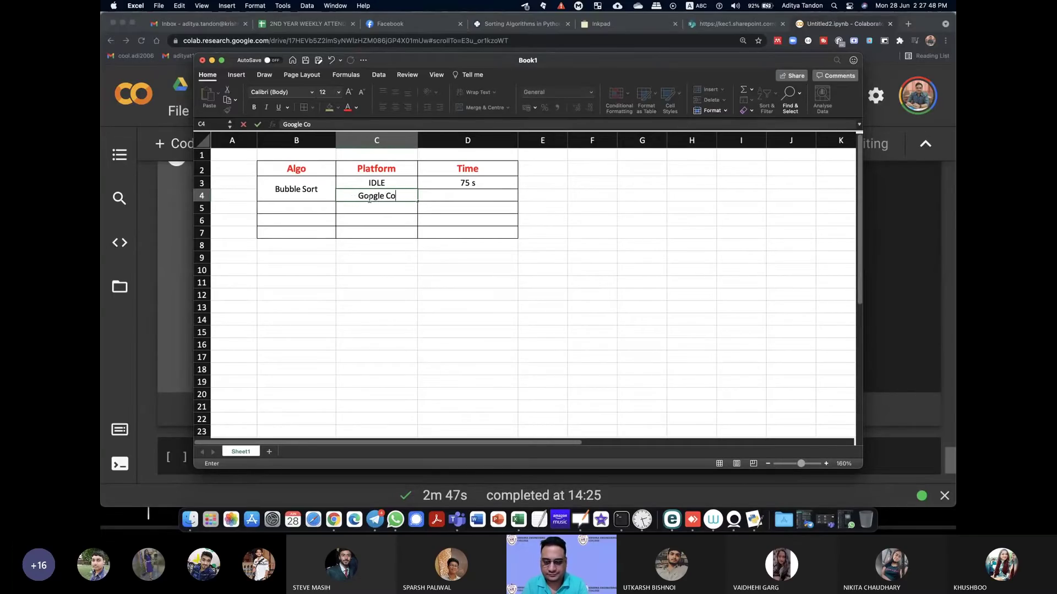
{"action": "type", "text": "lab"}
{"action": "key", "text": "Tab"}
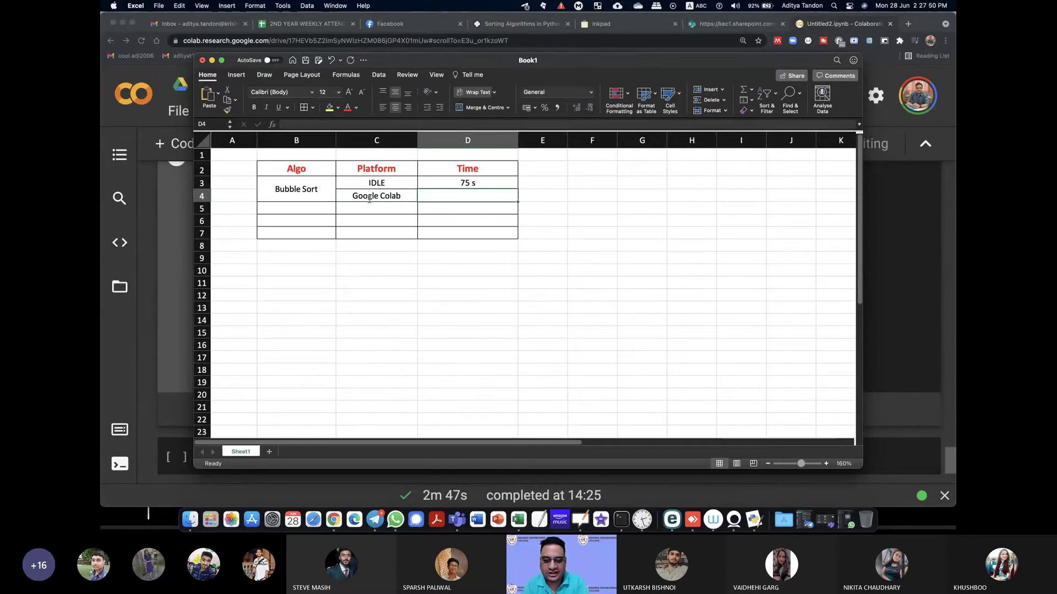
- Look up the bubble sort execution time in the Colab notebook and record 105 s in D4 of the Excel table
{"action": "left_click", "coordinate": [186, 333]}
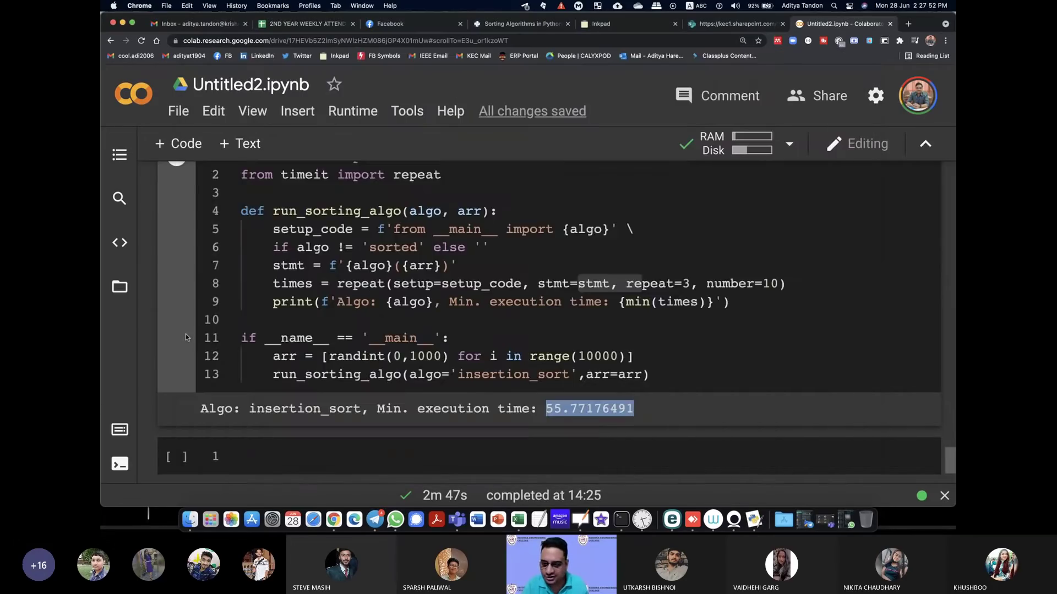
{"action": "scroll", "coordinate": [255, 319], "scroll_direction": "up", "scroll_amount": 5}
{"action": "scroll", "coordinate": [255, 318], "scroll_direction": "up", "scroll_amount": 10}
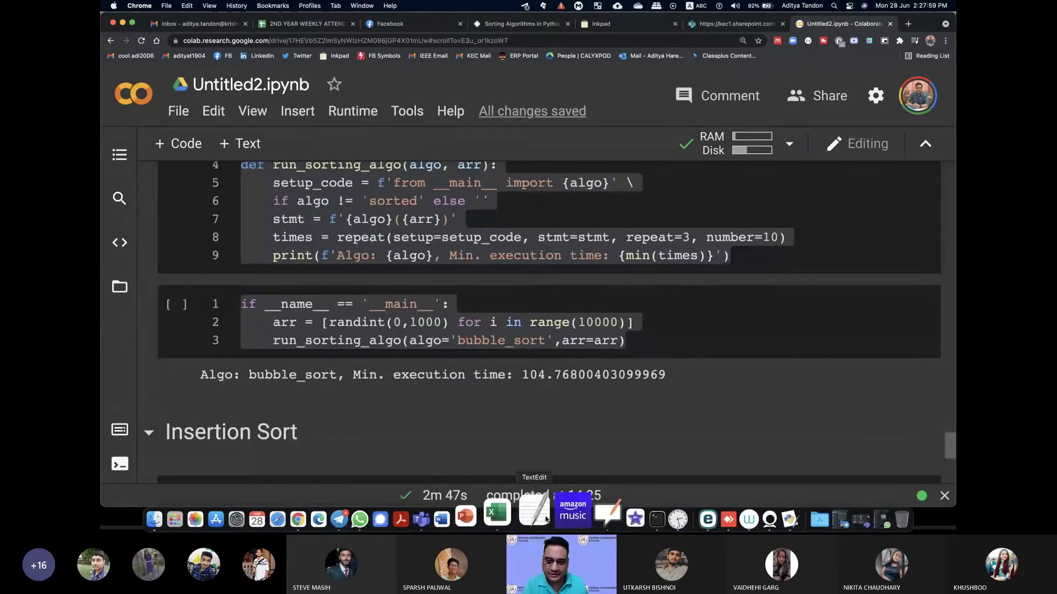
{"action": "left_click", "coordinate": [484, 519]}
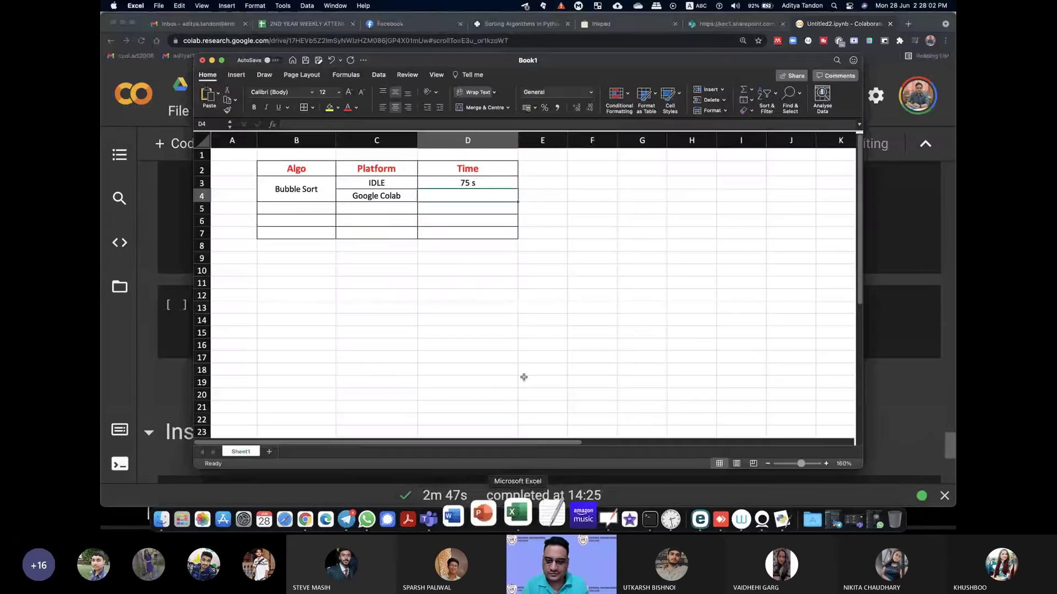
{"action": "type", "text": "105"}
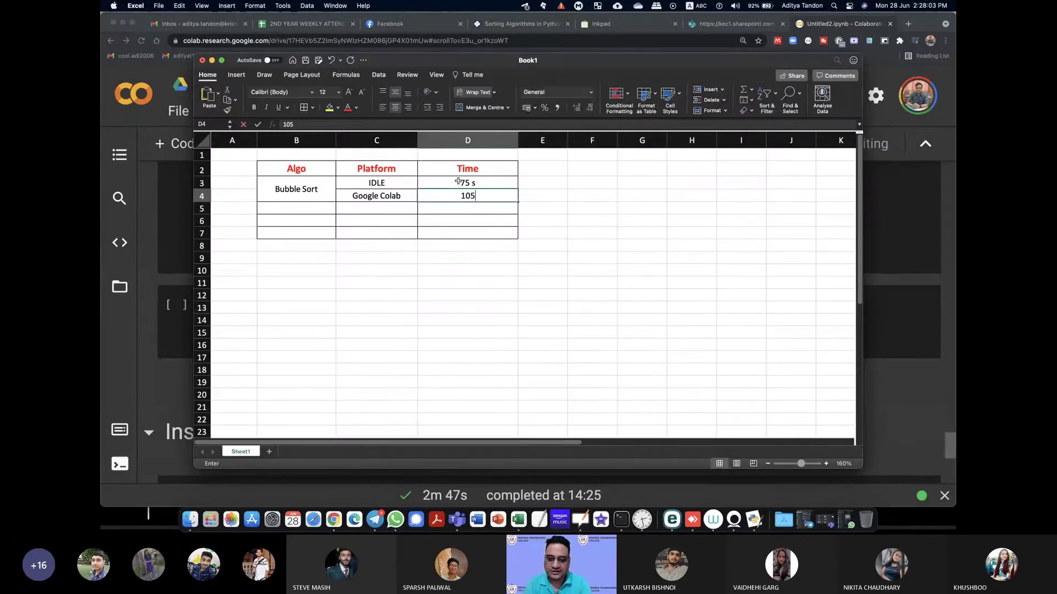
{"action": "type", "text": " s"}
{"action": "key", "text": "Return"}
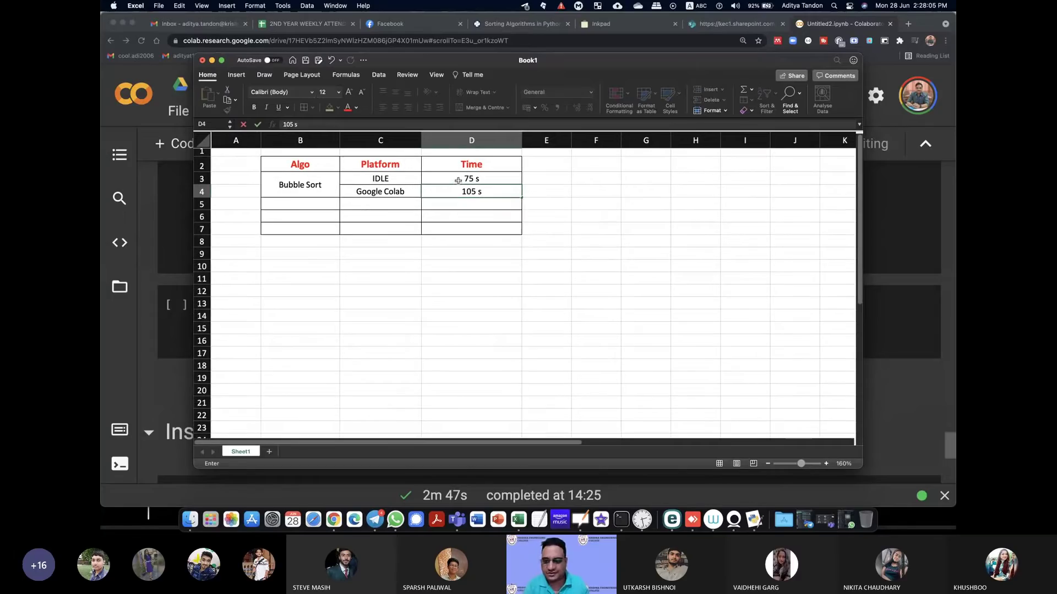
- Enter Insertion Sort in B5, with IDLE in C5 and Google Colab in C6 as its platforms
{"action": "left_click", "coordinate": [309, 204]}
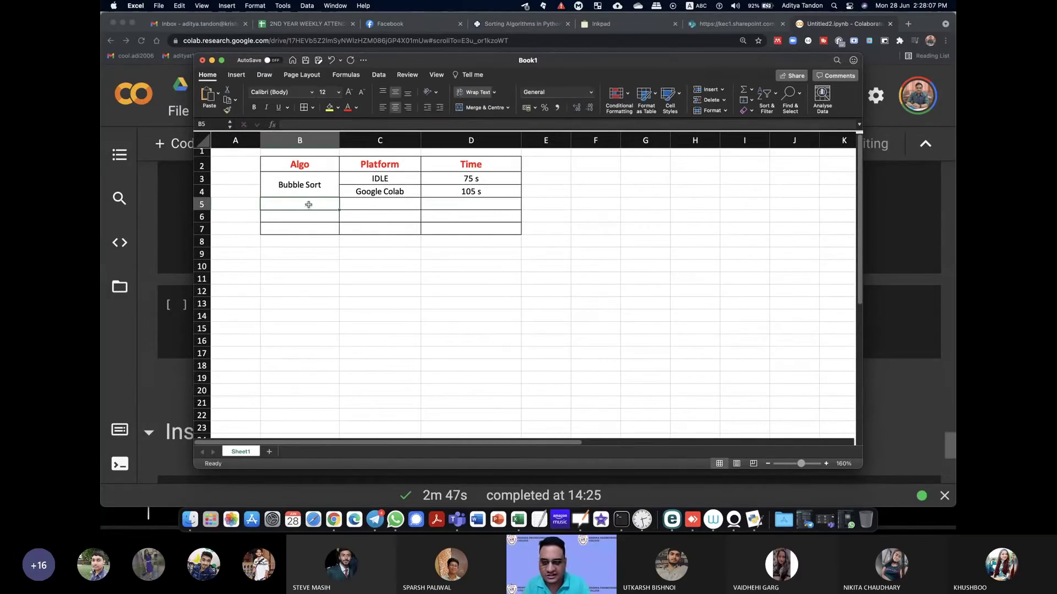
{"action": "type", "text": "Insertion Sort"}
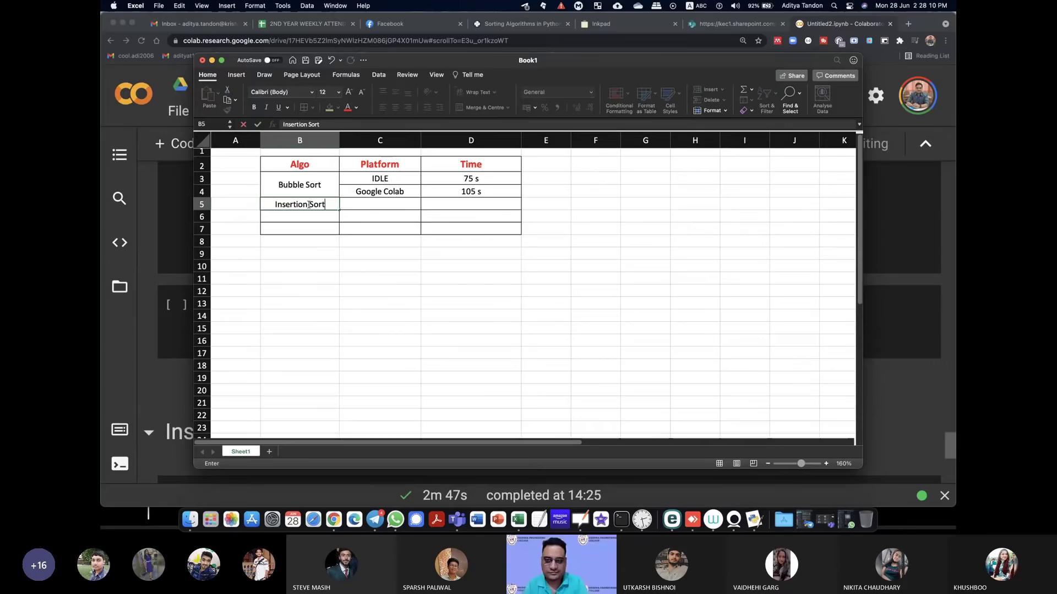
{"action": "key", "text": "Tab"}
{"action": "type", "text": "IDLE"}
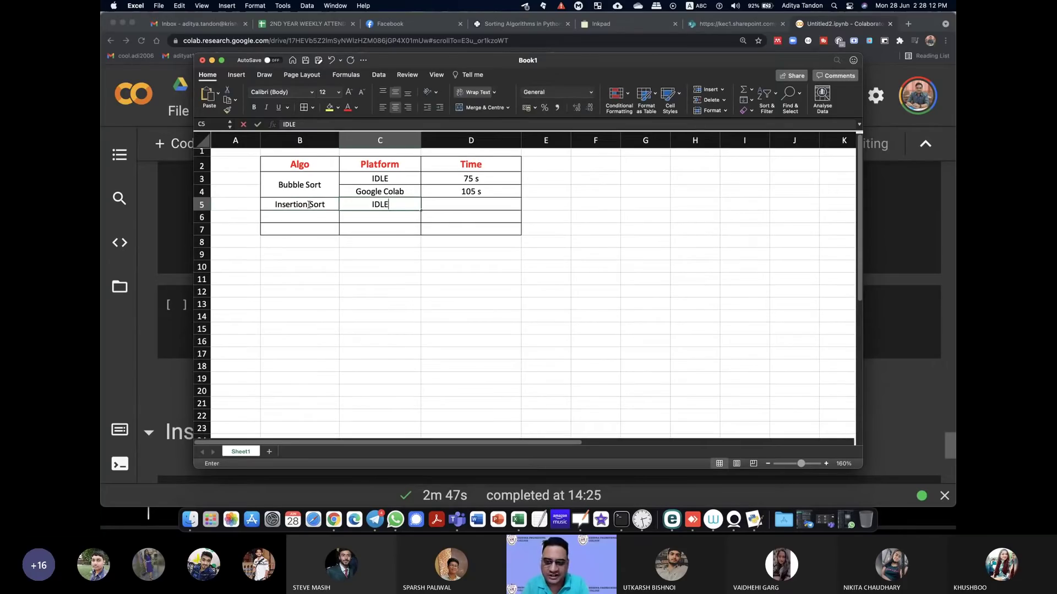
{"action": "key", "text": "Return"}
{"action": "type", "text": "Google Colab"}
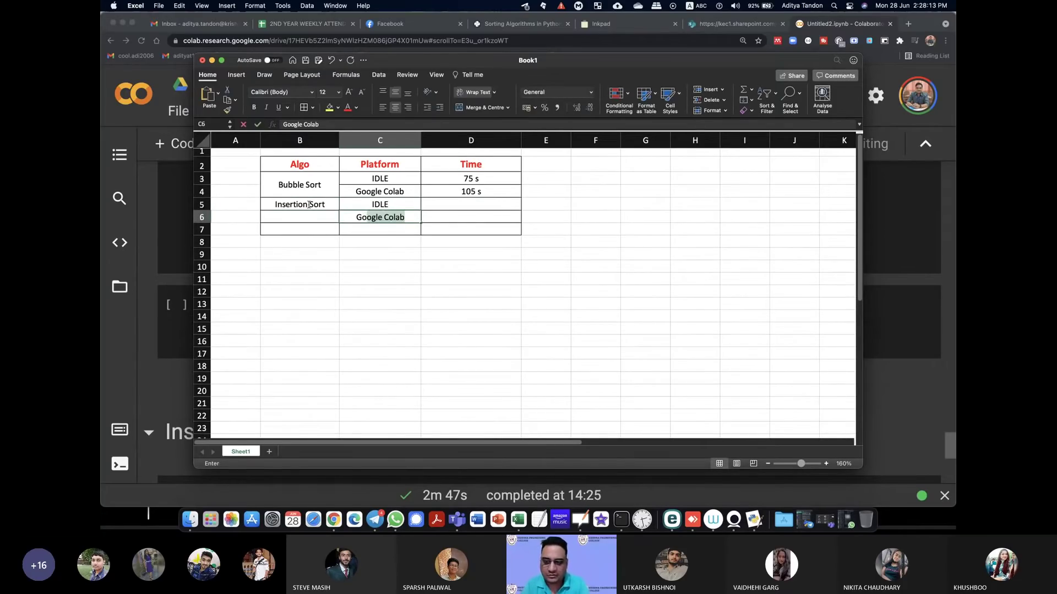
{"action": "key", "text": "Return"}
- Record the Insertion Sort times as 40 s for IDLE in D5 and 55 s for Google Colab in D6
{"action": "key", "text": "Up"}
{"action": "key", "text": "Up"}
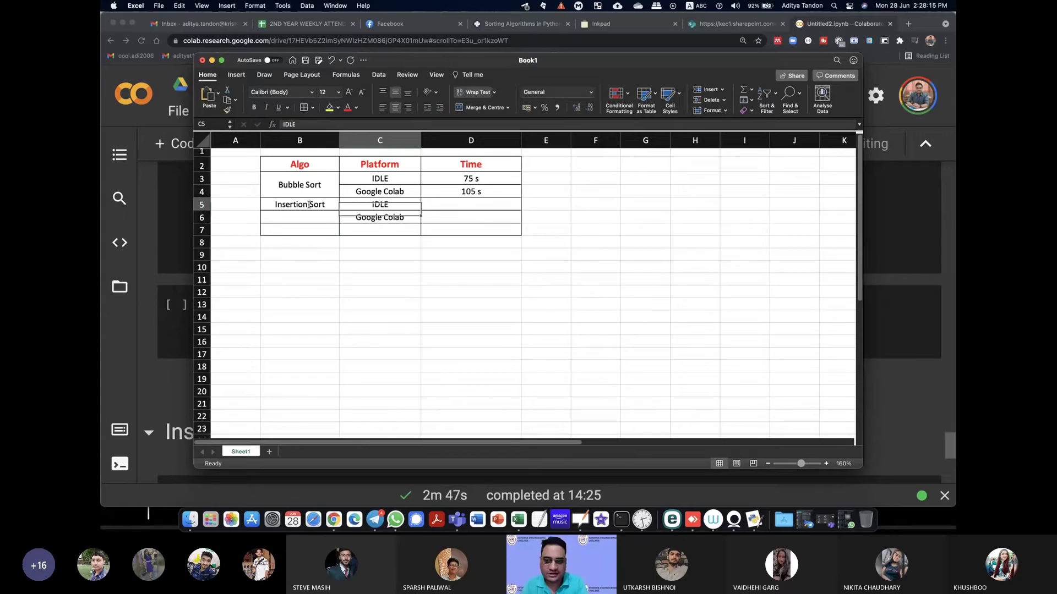
{"action": "key", "text": "Right"}
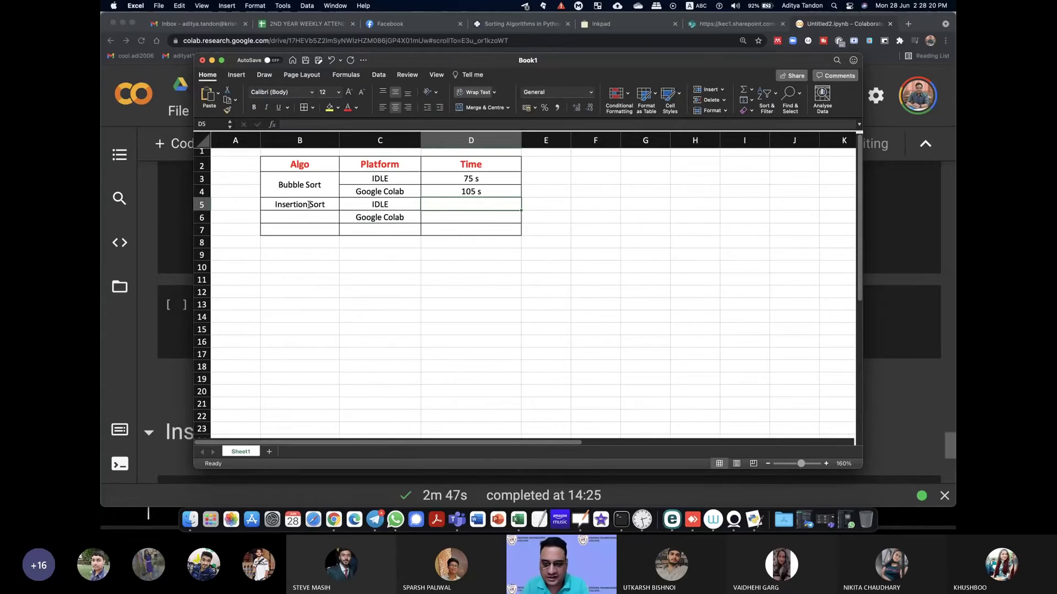
{"action": "type", "text": "40"}
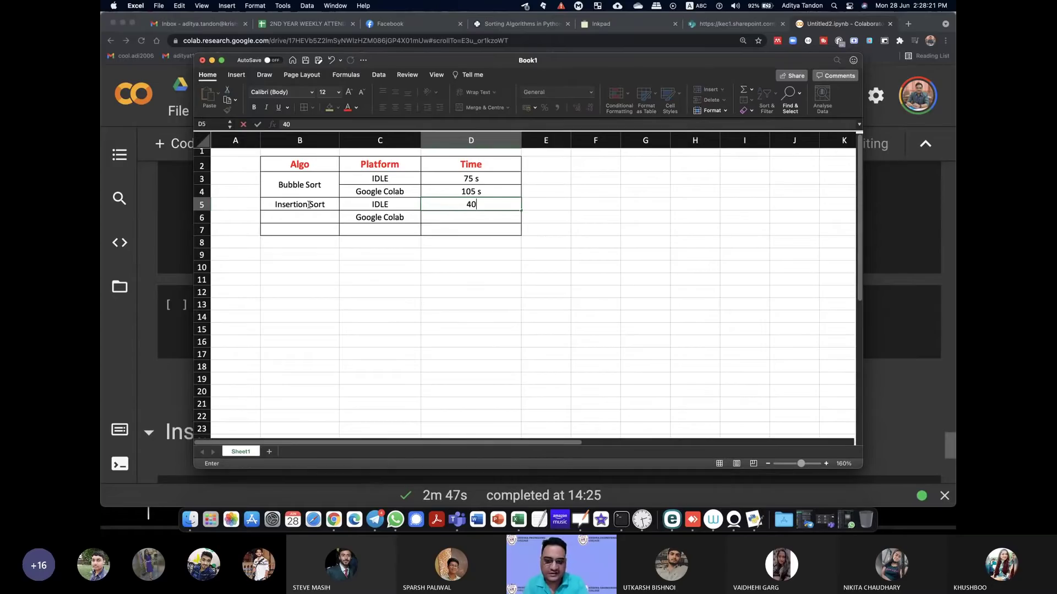
{"action": "key", "text": "Return"}
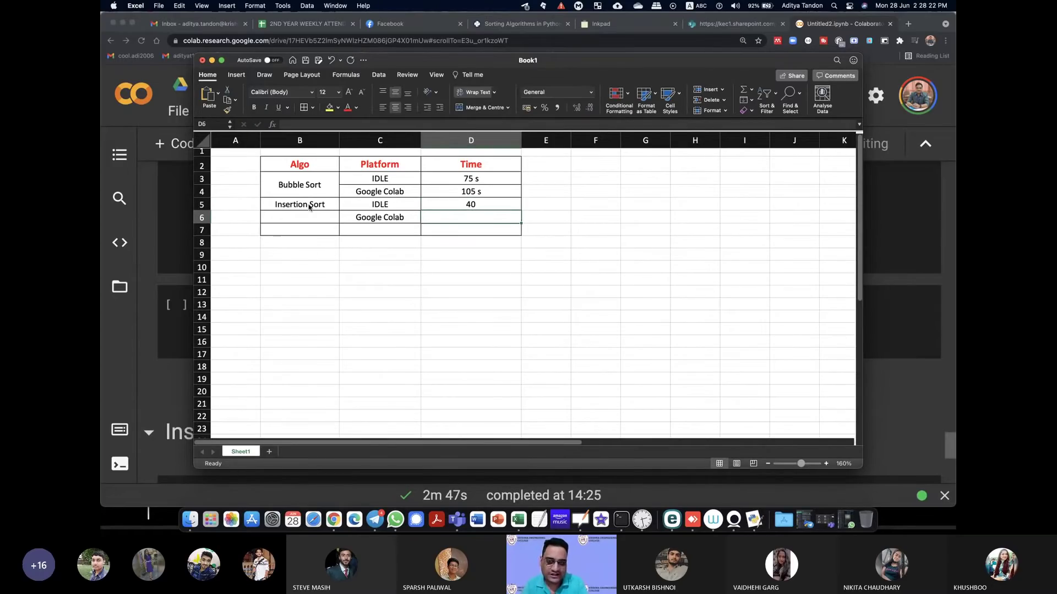
{"action": "type", "text": "55 s"}
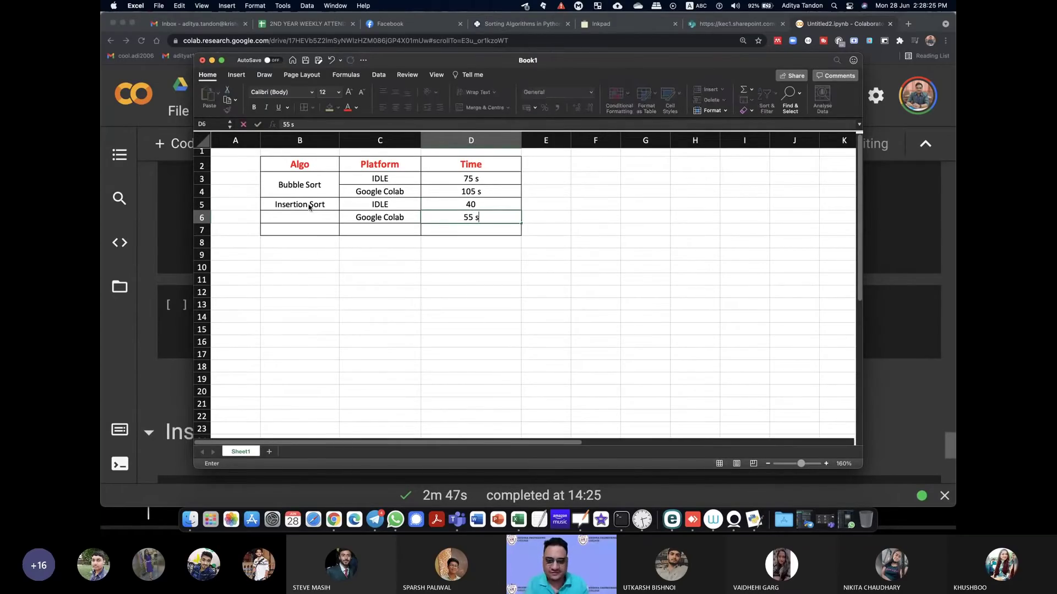
{"action": "scroll", "coordinate": [476, 205], "scroll_direction": "right", "scroll_amount": 1}
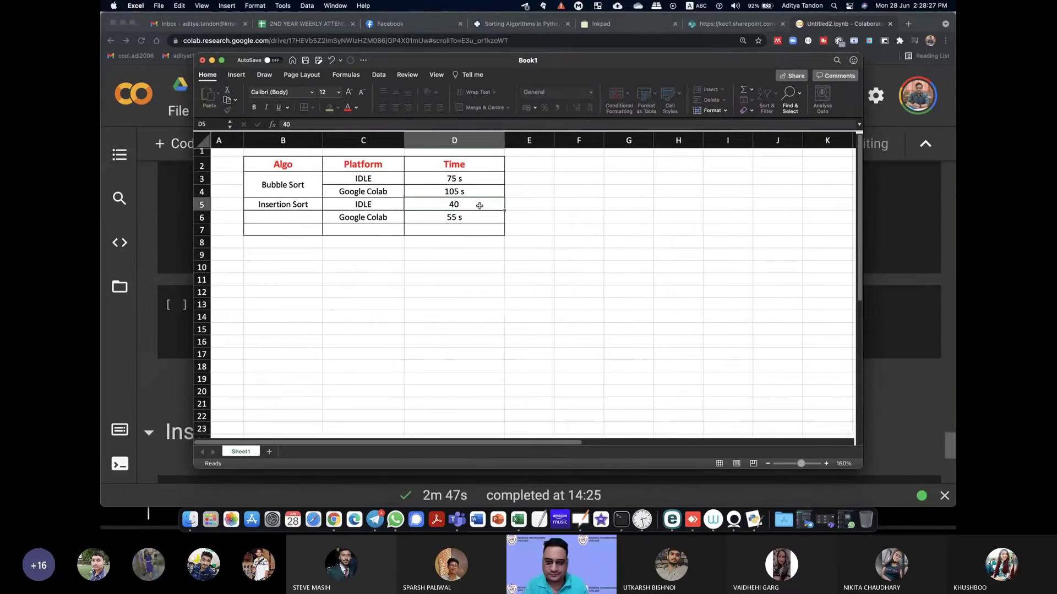
{"action": "double_click", "coordinate": [469, 205]}
{"action": "key", "text": "Return"}
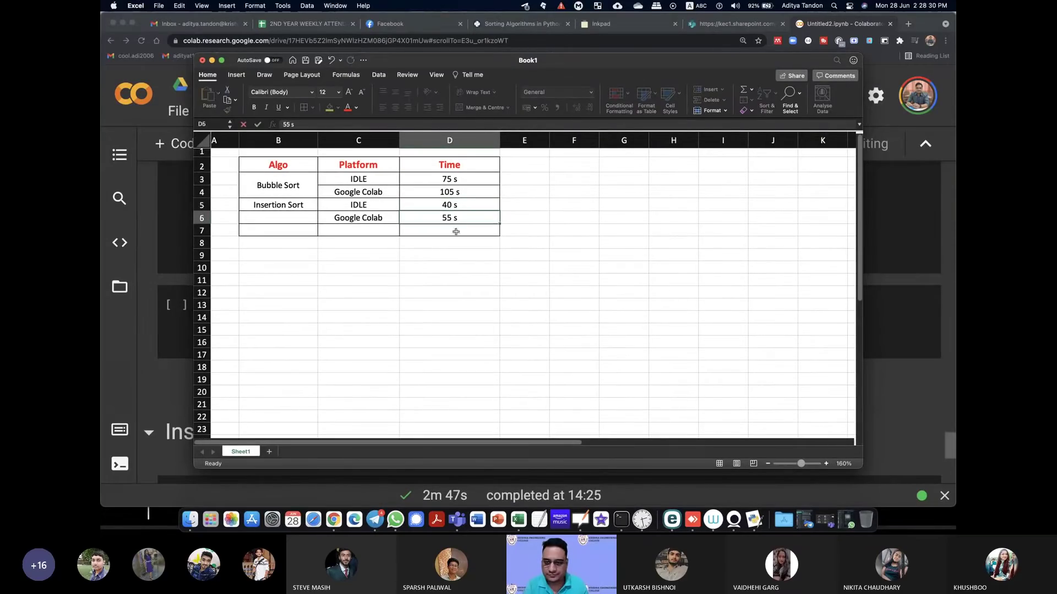
- Merge the Insertion Sort cell with the empty cell below it (B5:B6)
{"action": "left_click", "coordinate": [293, 205]}
{"action": "left_click_drag", "start_coordinate": [293, 205], "coordinate": [280, 218]}
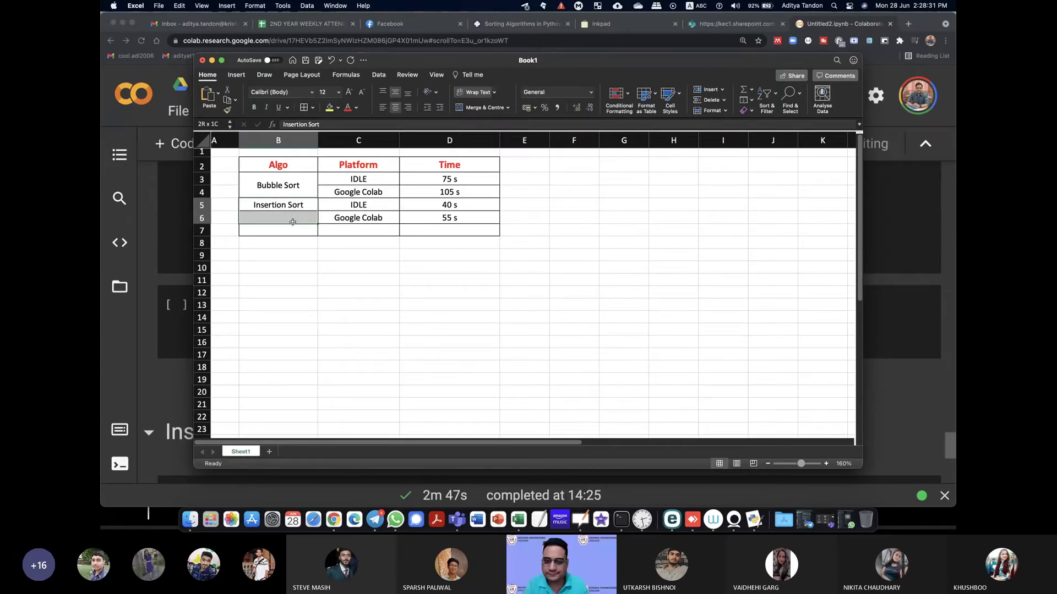
{"action": "left_click", "coordinate": [482, 107]}
{"action": "left_click", "coordinate": [457, 256]}
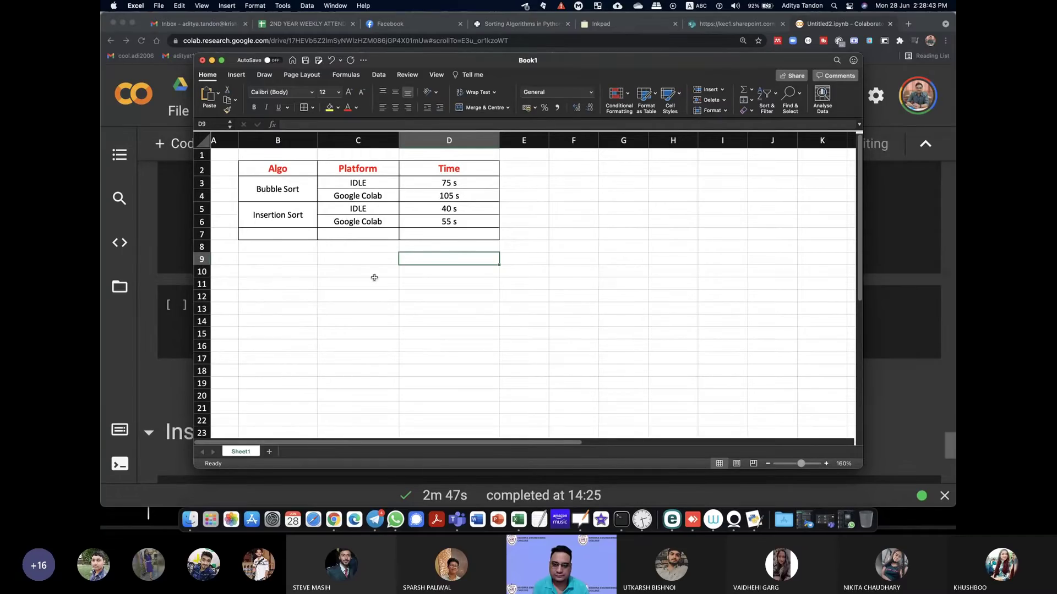
- Compare the recorded execution times of Bubble Sort and Insertion Sort on the IDLE and Google Colab platforms
{"action": "left_click", "coordinate": [480, 185]}
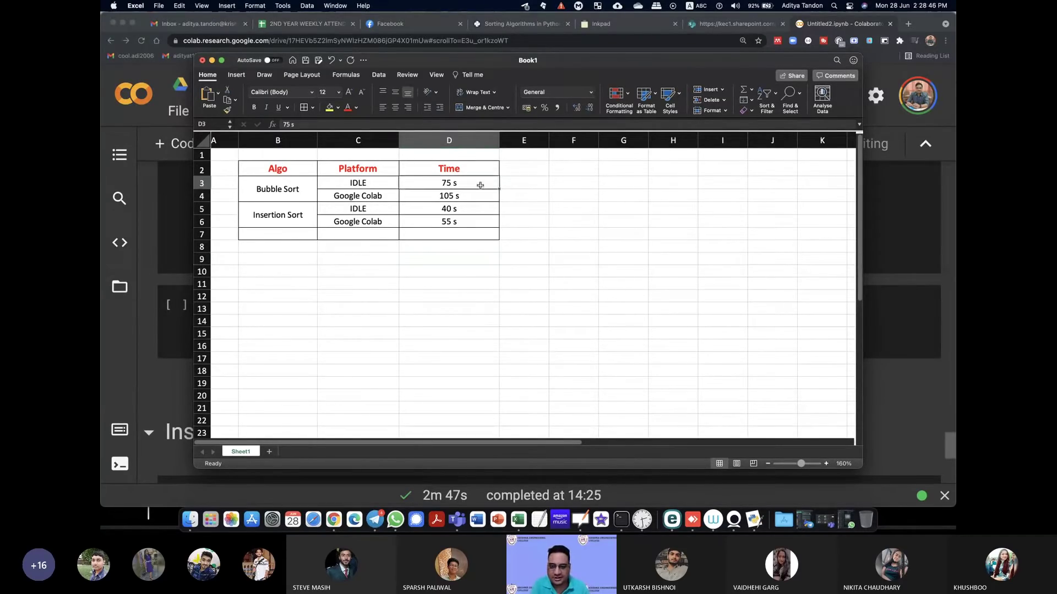
{"action": "left_click", "coordinate": [296, 182]}
{"action": "left_click", "coordinate": [462, 185]}
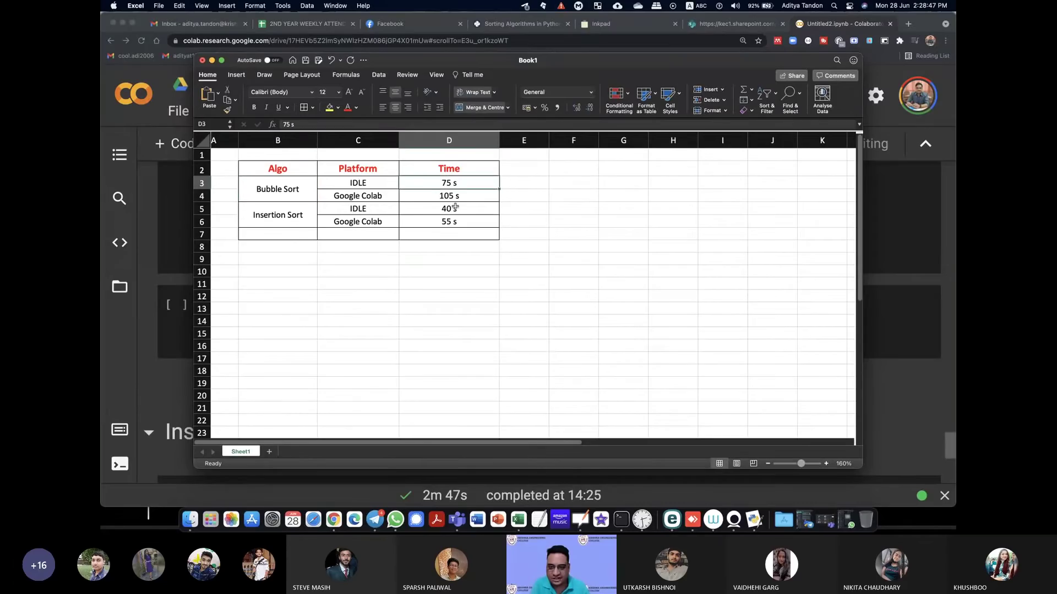
{"action": "left_click", "coordinate": [455, 208]}
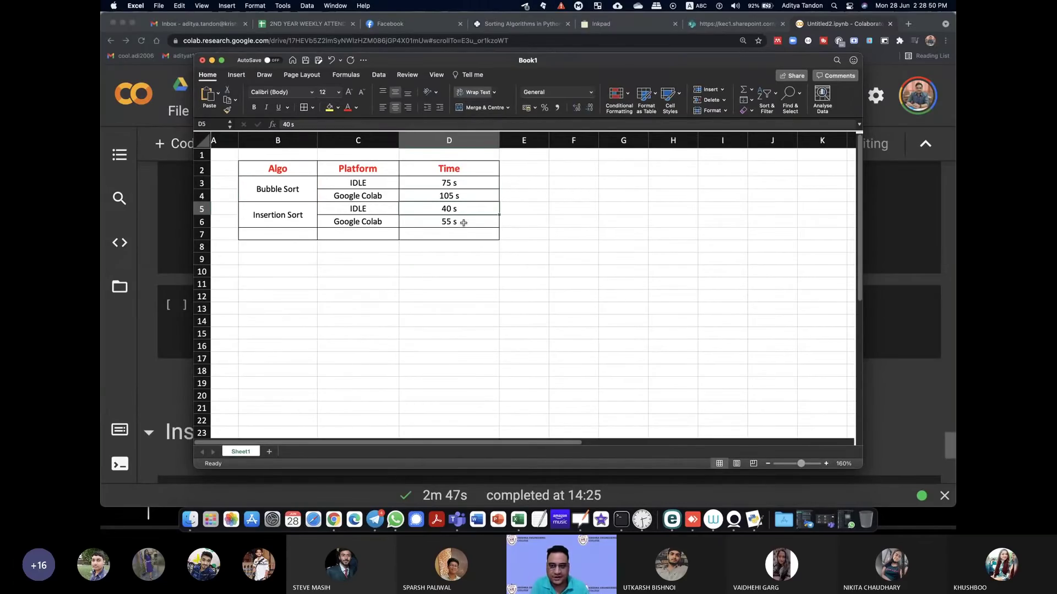
{"action": "left_click", "coordinate": [451, 194]}
{"action": "scroll", "coordinate": [455, 217], "scroll_direction": "right", "scroll_amount": 1}
{"action": "left_click", "coordinate": [456, 221]}
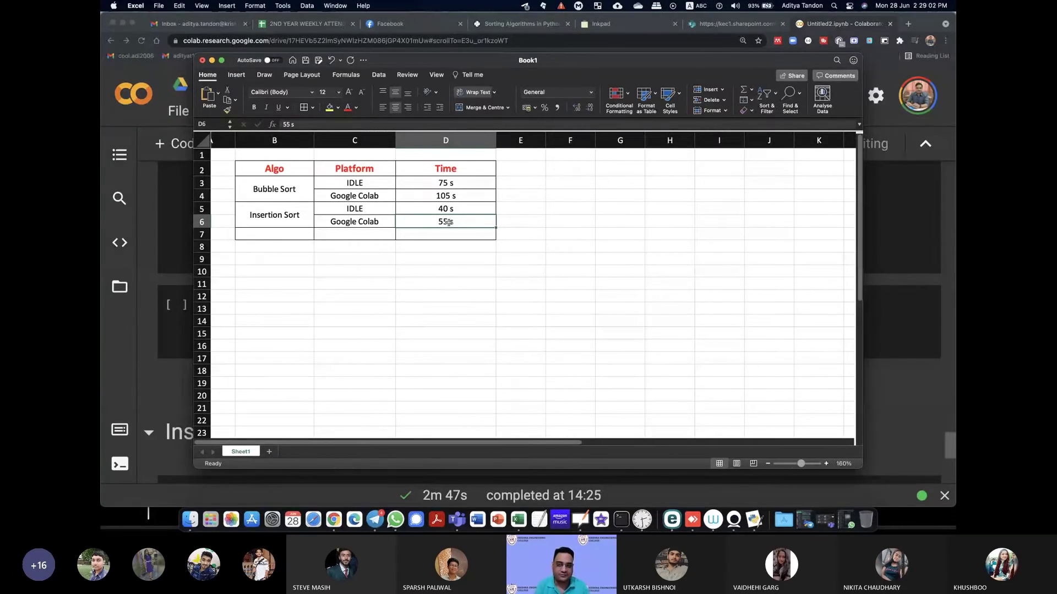
{"action": "scroll", "coordinate": [448, 222], "scroll_direction": "left", "scroll_amount": 1}
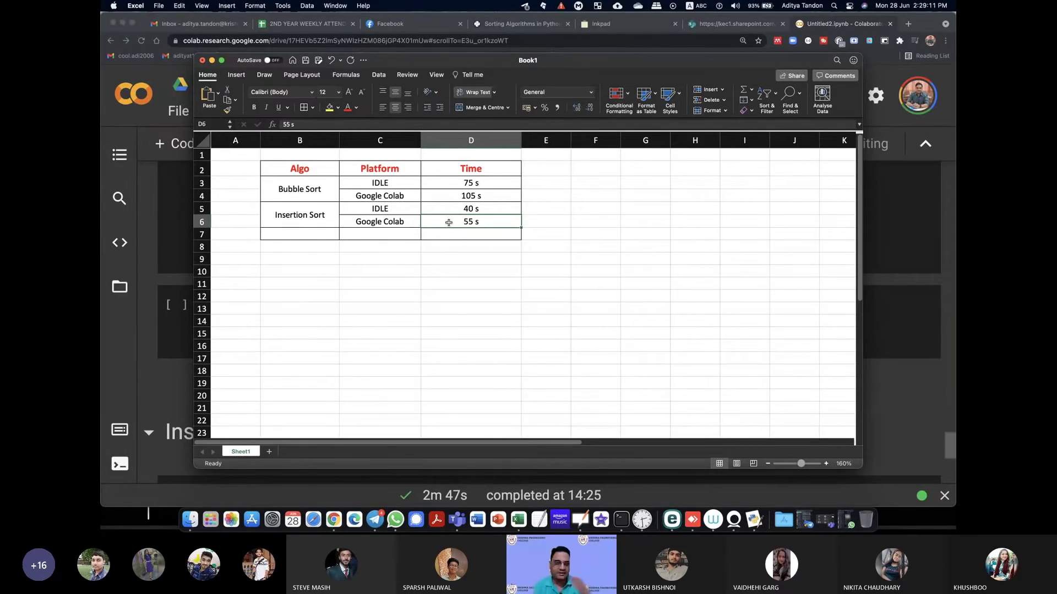
{"action": "scroll", "coordinate": [448, 222], "scroll_direction": "up", "scroll_amount": 1}
{"action": "scroll", "coordinate": [447, 242], "scroll_direction": "down", "scroll_amount": 1}
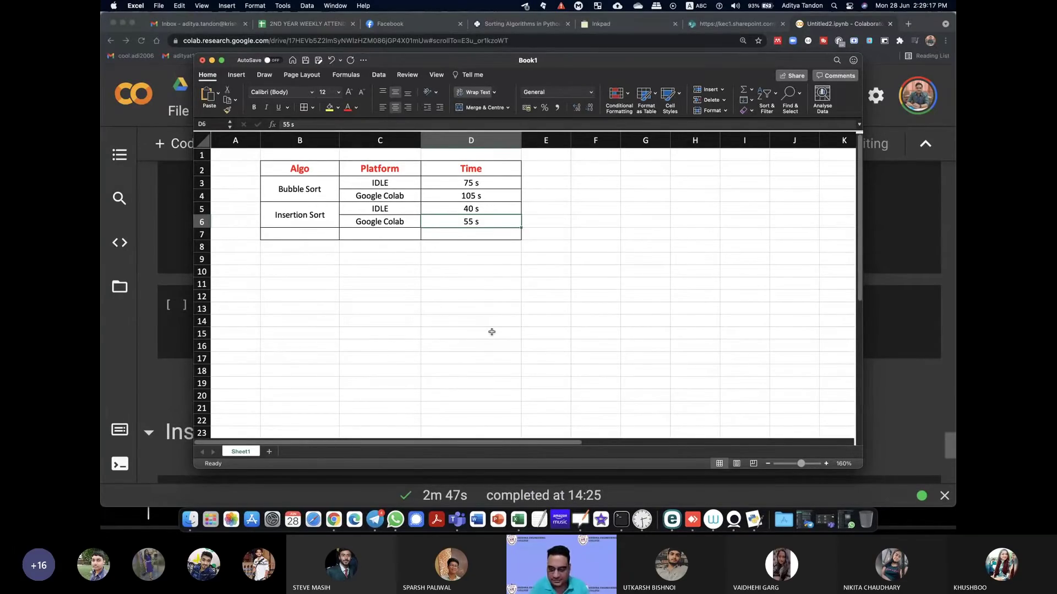
{"action": "left_click", "coordinate": [444, 303]}
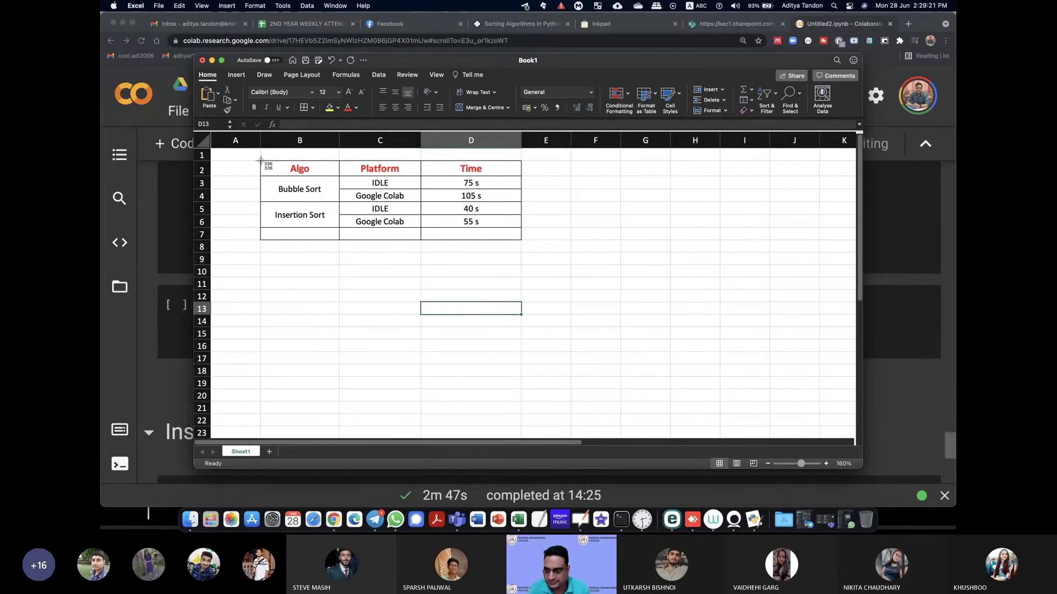
- Capture a screenshot of the sorting-times table (B2:D7) and paste it onto the Insertion Sort whiteboard page in OpenBoard
{"action": "mouse_move", "coordinate": [261, 160]}
{"action": "left_mouse_down"}
{"action": "mouse_move", "coordinate": [286, 188]}
{"action": "mouse_move", "coordinate": [502, 246]}
{"action": "mouse_move", "coordinate": [522, 240]}
{"action": "left_mouse_up"}
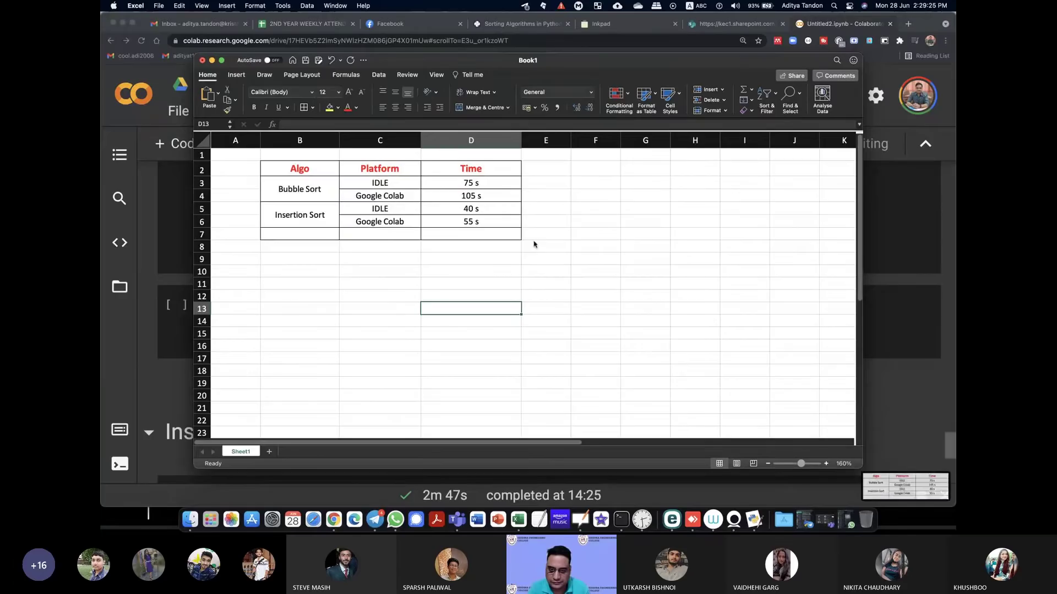
{"action": "left_click", "coordinate": [920, 495]}
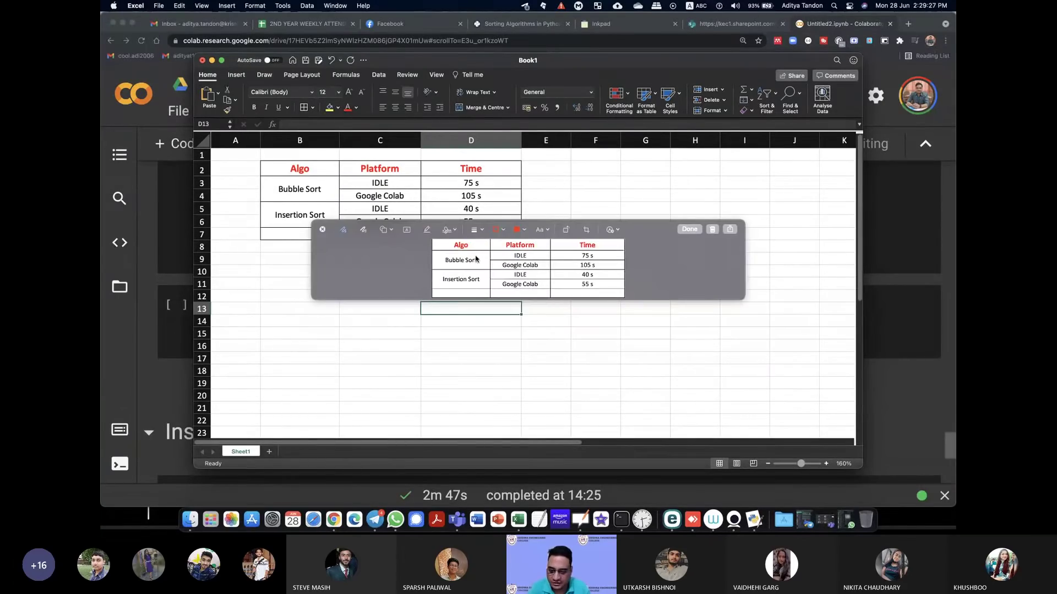
{"action": "key", "text": "super+Tab"}
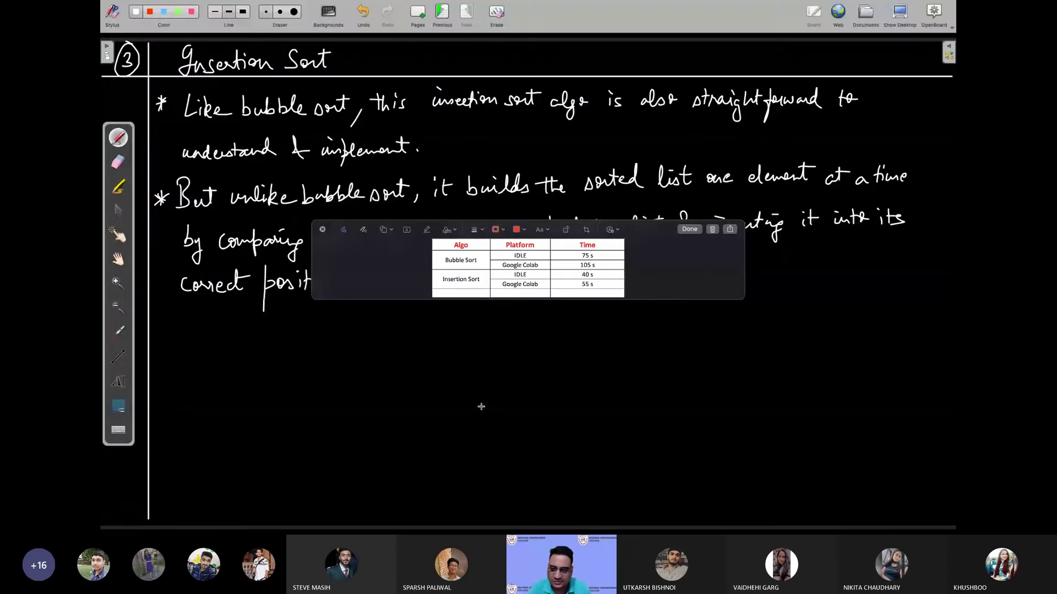
{"action": "left_click", "coordinate": [218, 329]}
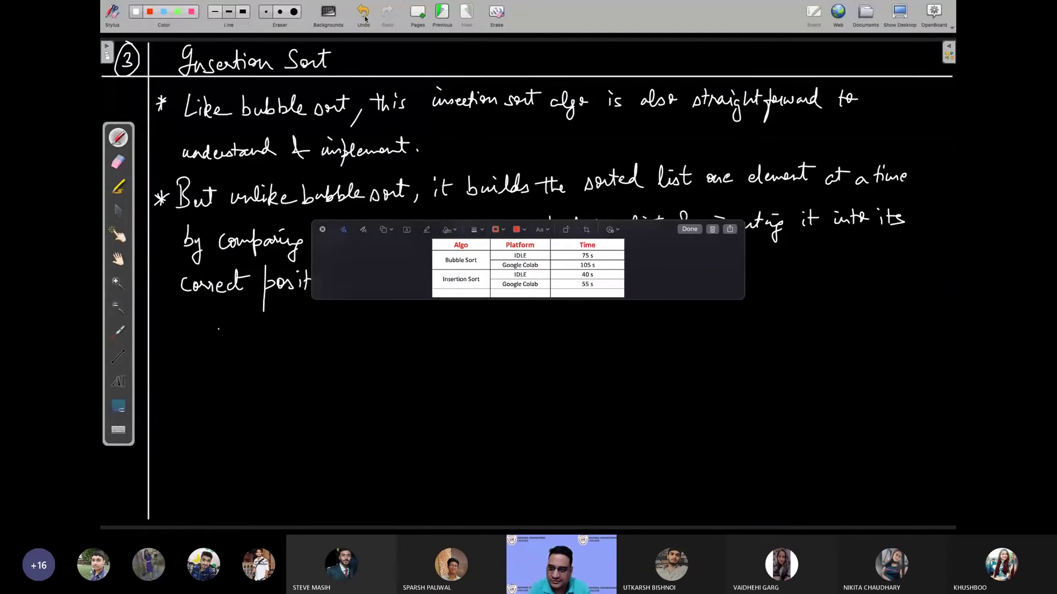
{"action": "key", "text": "super+v"}
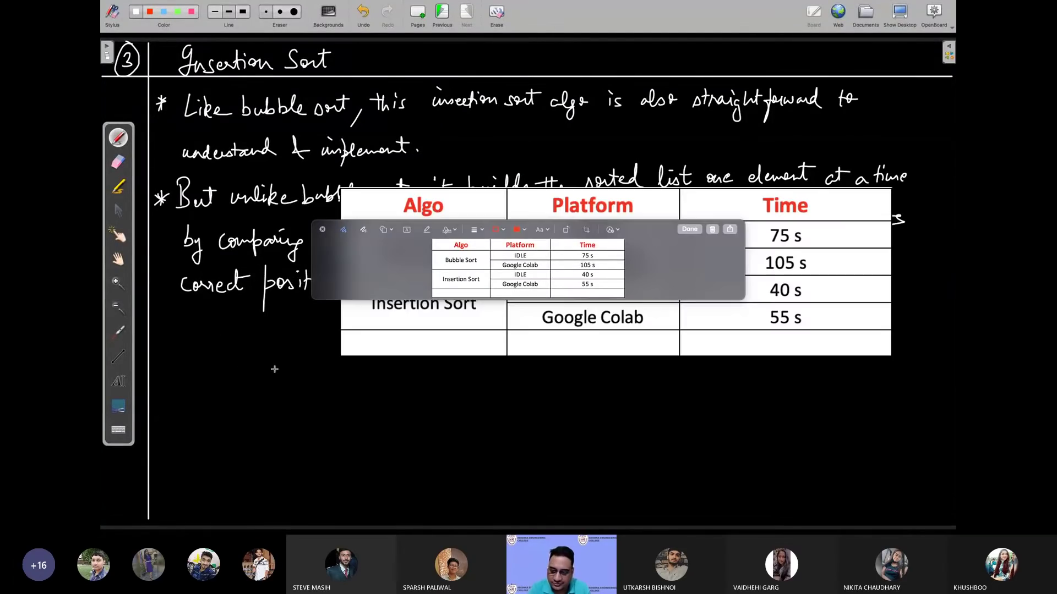
- Move the pasted table image into the empty area below the handwritten notes and shrink it to about two thirds of its width
{"action": "left_click", "coordinate": [117, 211]}
{"action": "left_click_drag", "start_coordinate": [484, 368], "coordinate": [320, 488]}
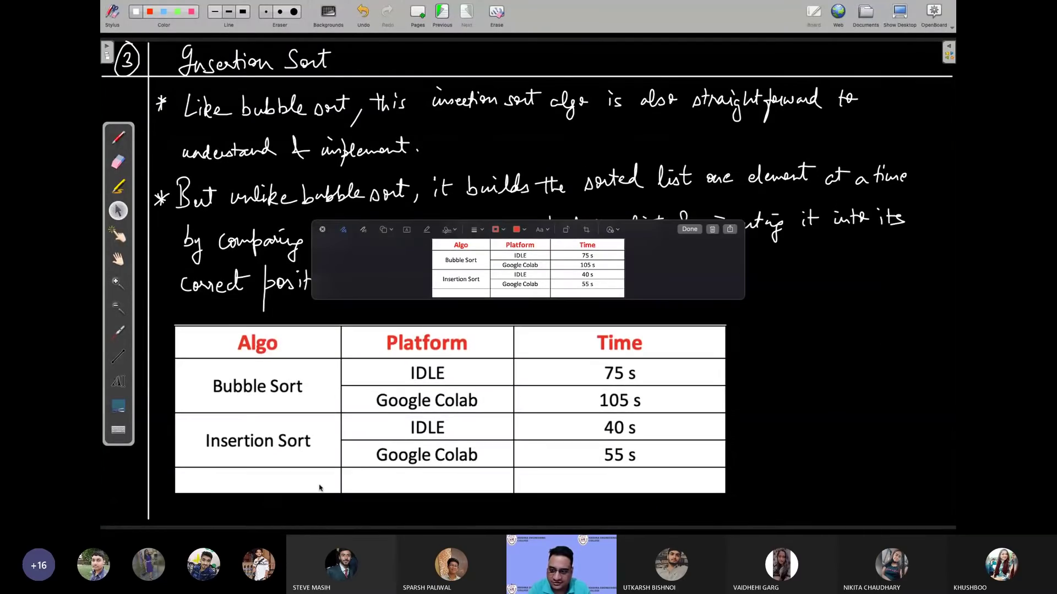
{"action": "left_click", "coordinate": [714, 492]}
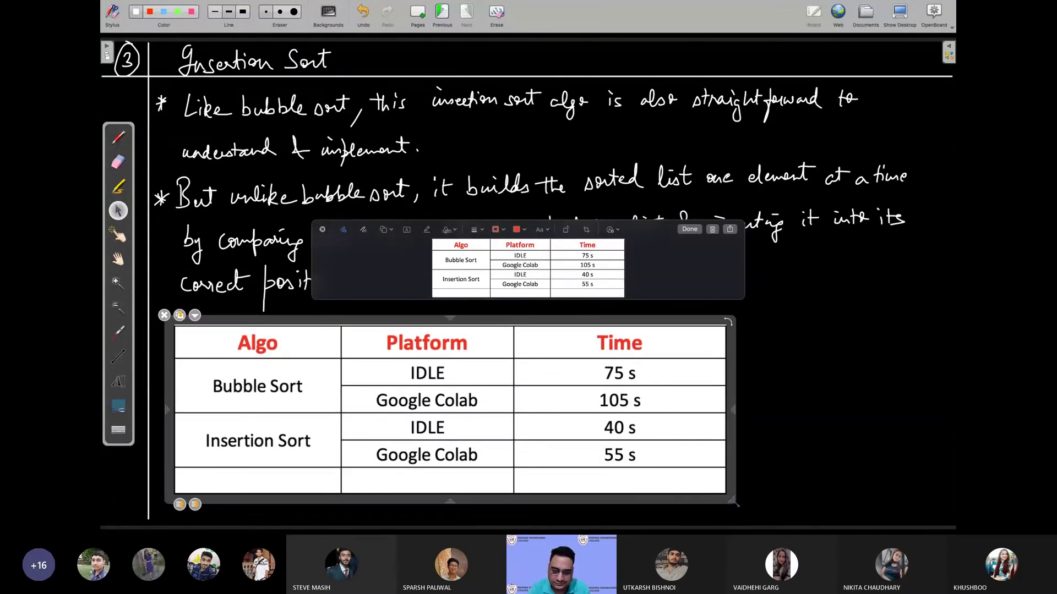
{"action": "left_click_drag", "start_coordinate": [735, 502], "coordinate": [604, 414]}
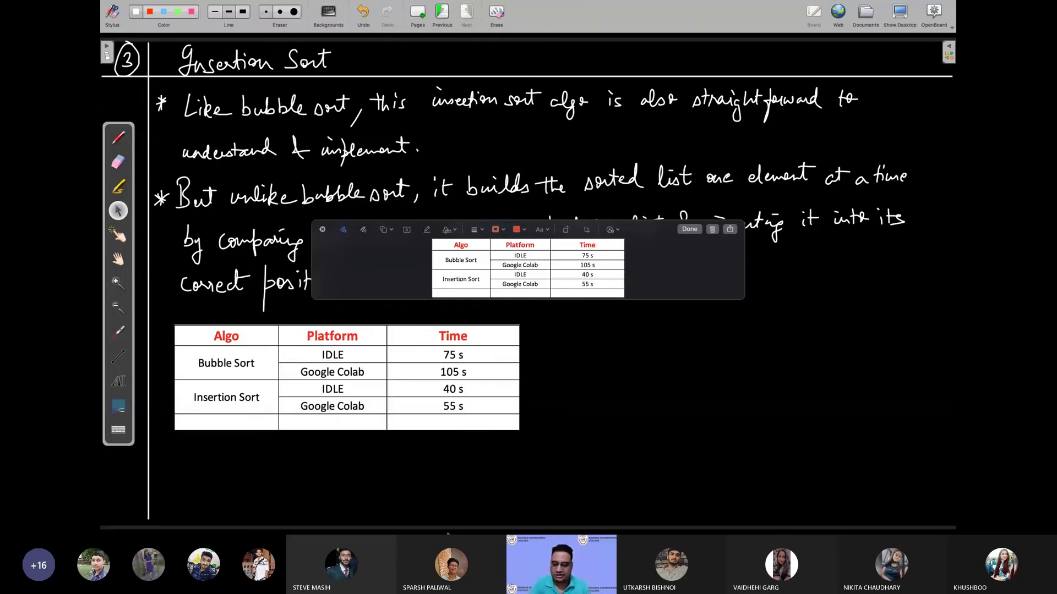
- Close the table screenshot's preview in Excel and switch to Chrome, showing the Insertion Sort section of the Colab notebook
{"action": "left_click", "coordinate": [518, 519]}
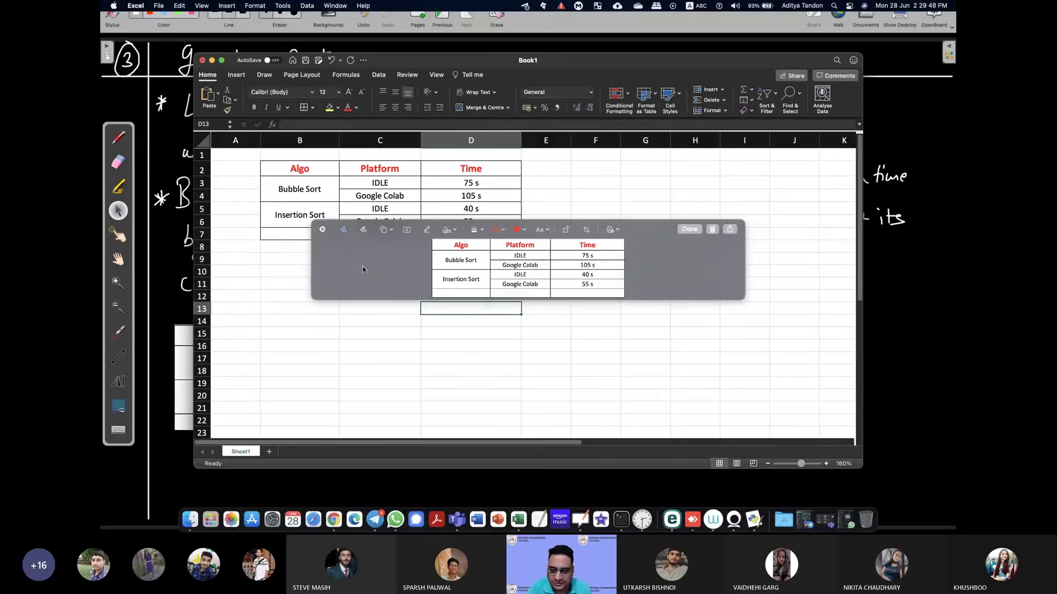
{"action": "left_click", "coordinate": [324, 230]}
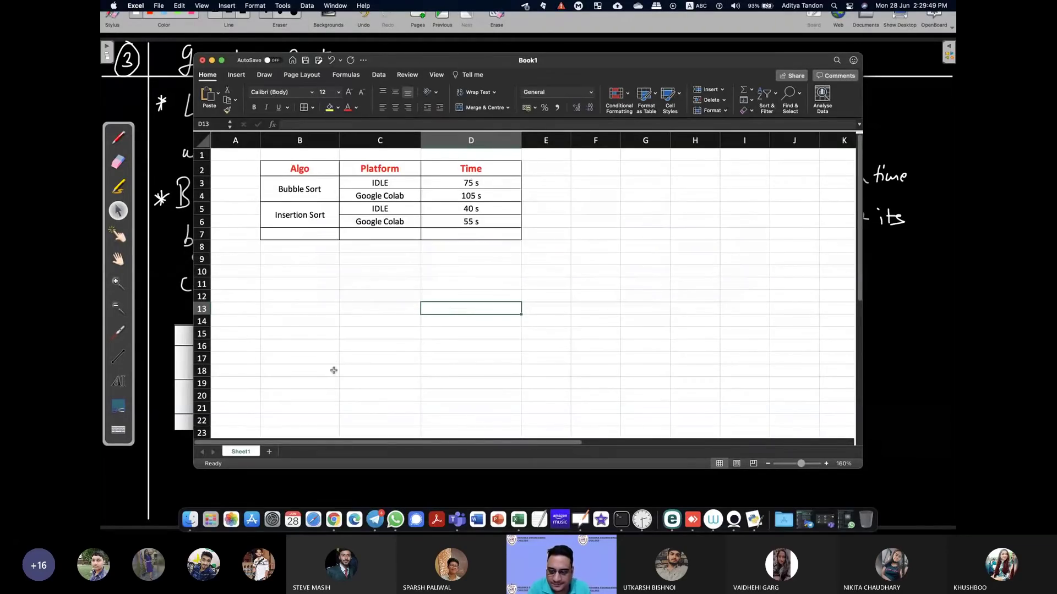
{"action": "left_click", "coordinate": [337, 512]}
{"action": "scroll", "coordinate": [322, 247], "scroll_direction": "up", "scroll_amount": 10}
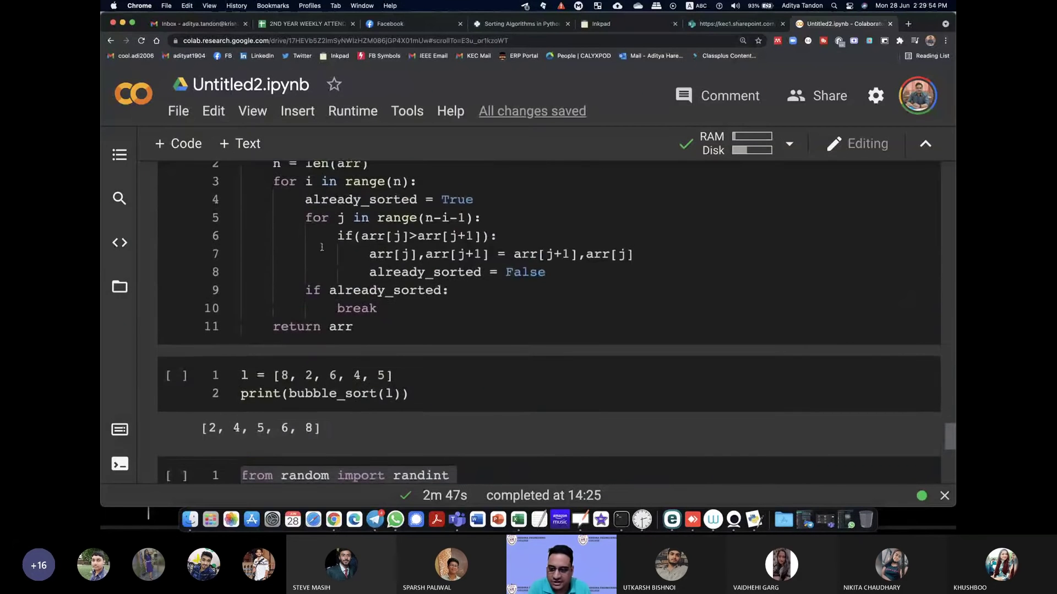
{"action": "scroll", "coordinate": [322, 247], "scroll_direction": "up", "scroll_amount": 5}
{"action": "scroll", "coordinate": [322, 247], "scroll_direction": "down", "scroll_amount": 15}
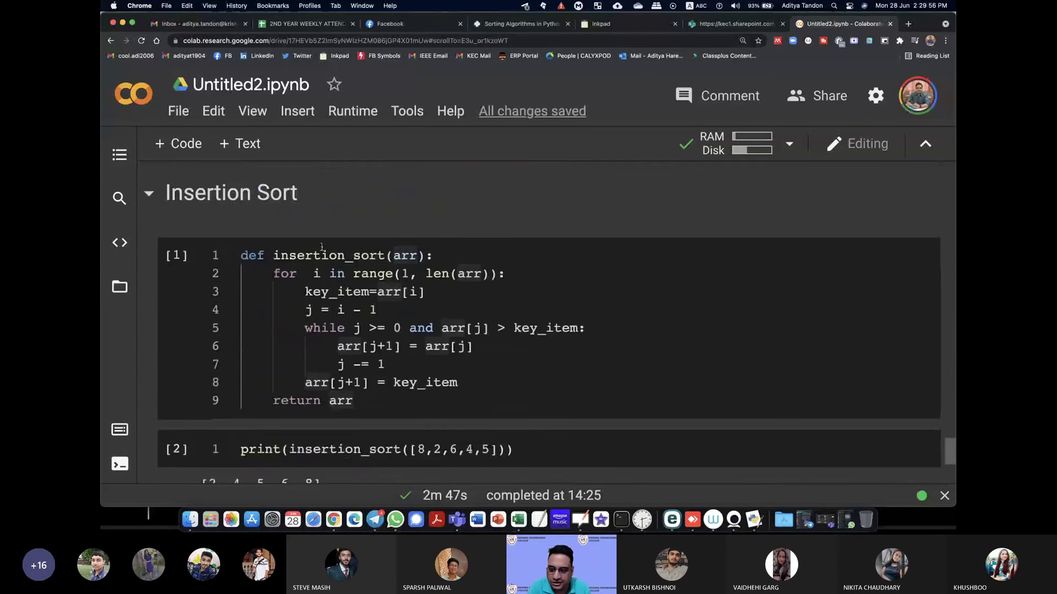
{"action": "scroll", "coordinate": [322, 248], "scroll_direction": "down", "scroll_amount": 3}
{"action": "scroll", "coordinate": [322, 247], "scroll_direction": "up", "scroll_amount": 4}
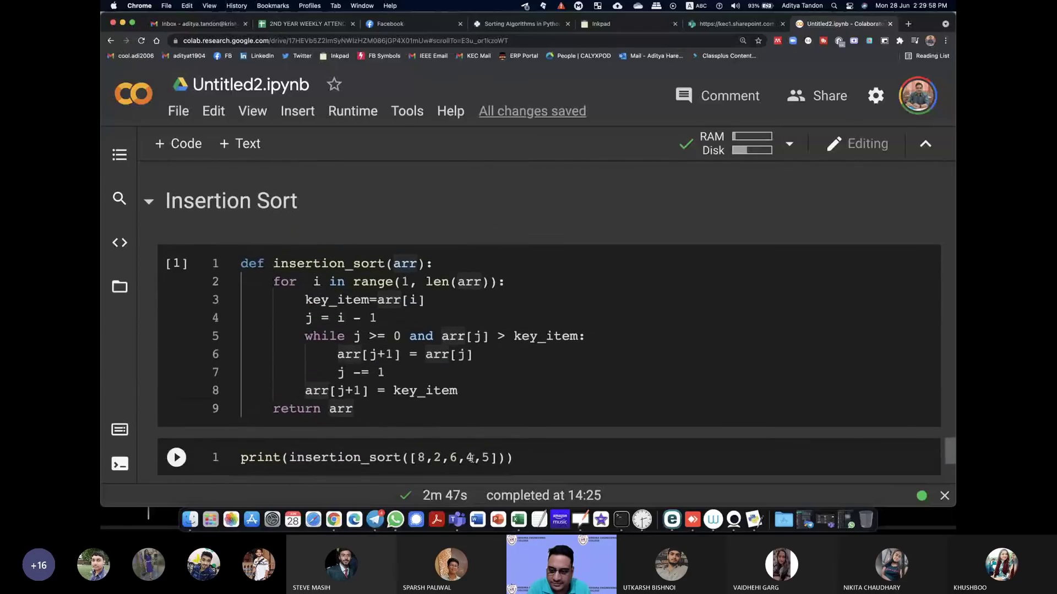
{"action": "left_click", "coordinate": [471, 458]}
{"action": "key", "text": "End"}
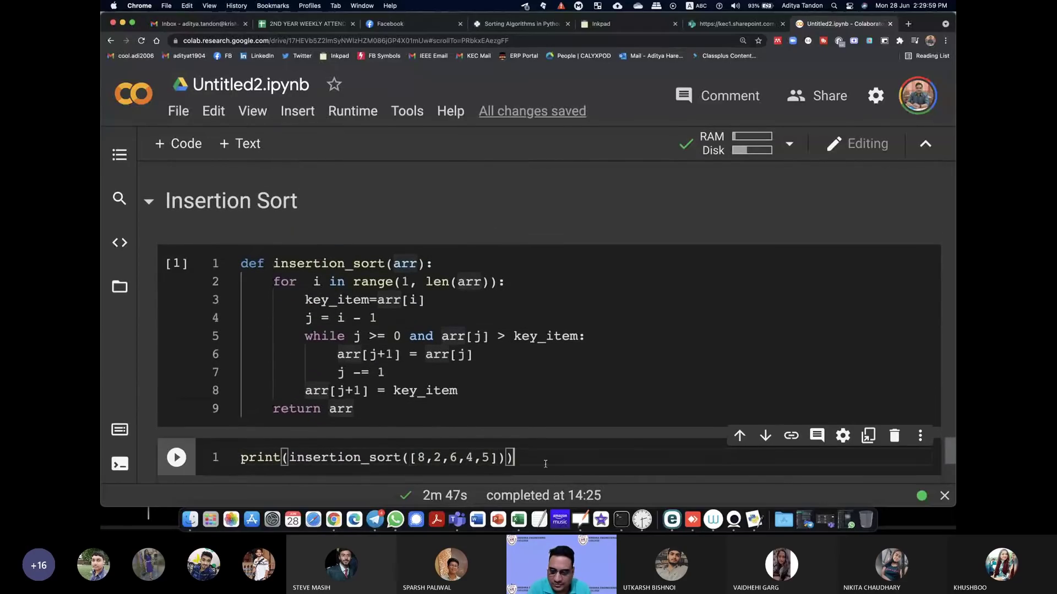
{"action": "left_click", "coordinate": [486, 428]}
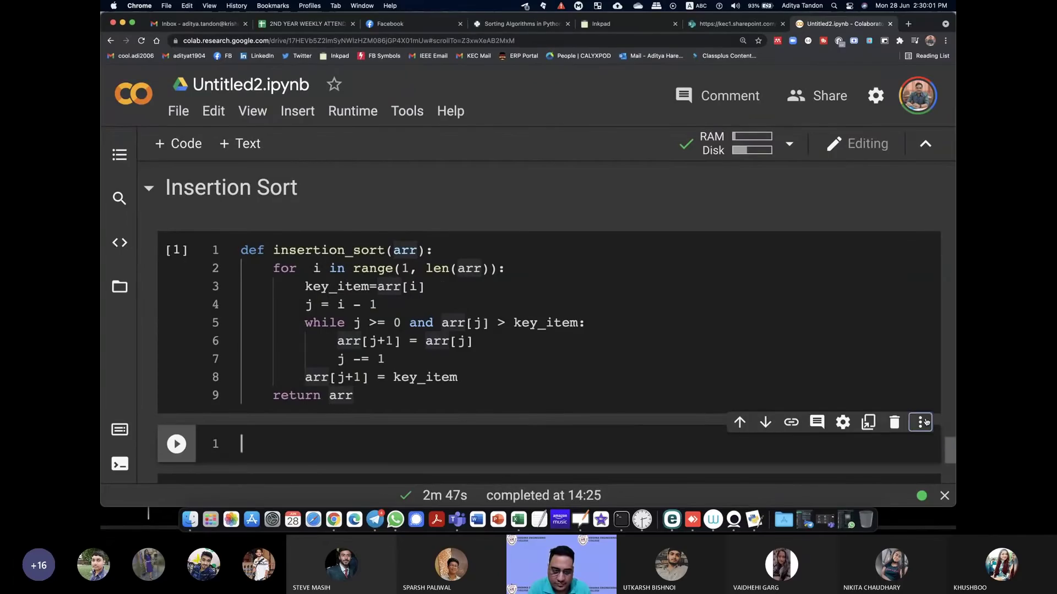
{"action": "left_click", "coordinate": [894, 422]}
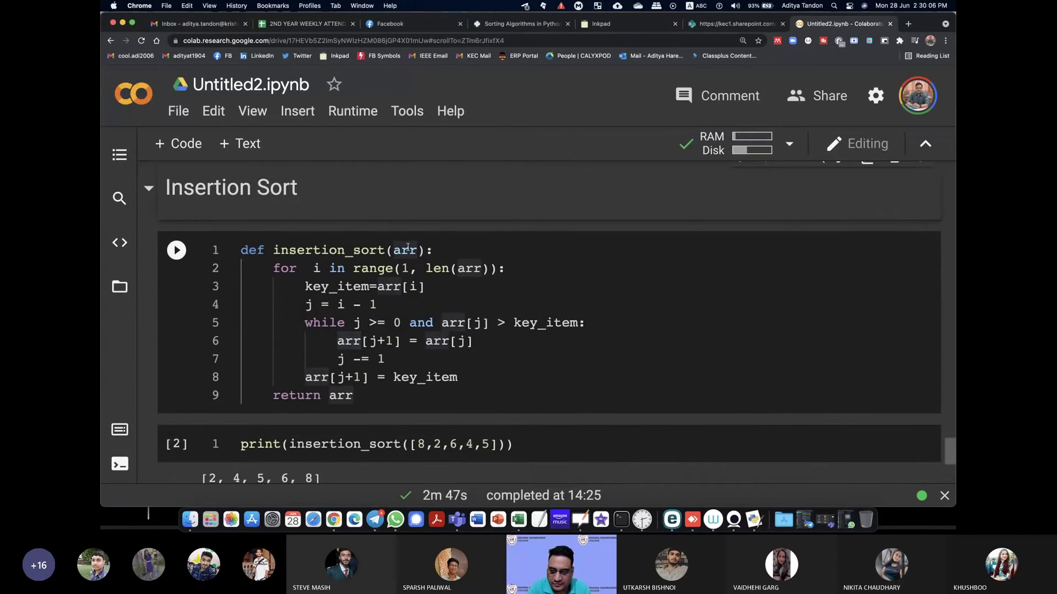
- Clear the word highlighting in the insertion_sort function cell, leaving the text cursor in the print cell below it
{"action": "left_click", "coordinate": [283, 236]}
{"action": "key", "text": "Down"}
{"action": "key", "text": "Down"}
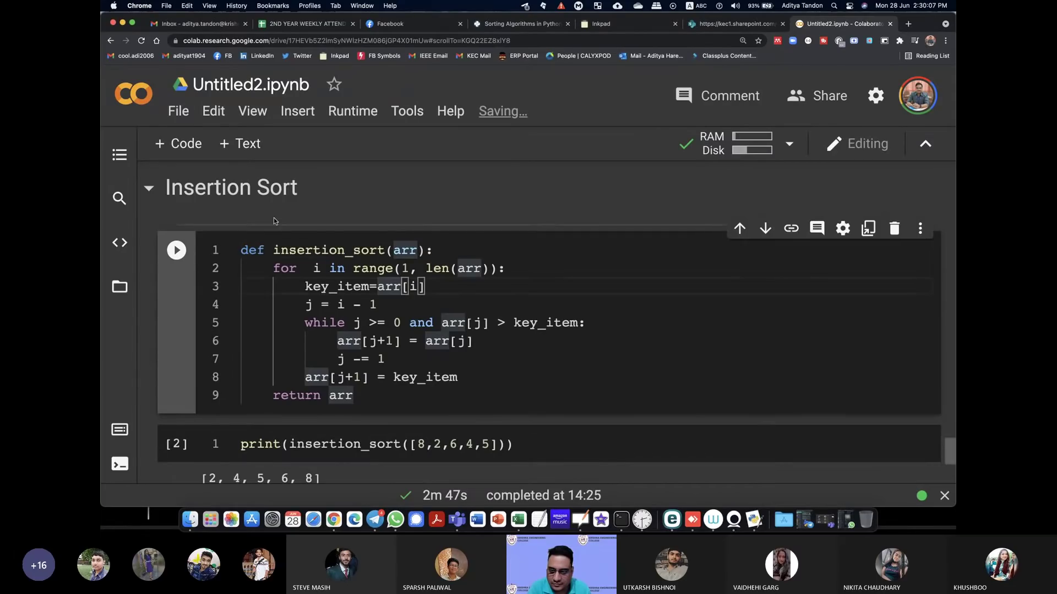
{"action": "left_click", "coordinate": [272, 249]}
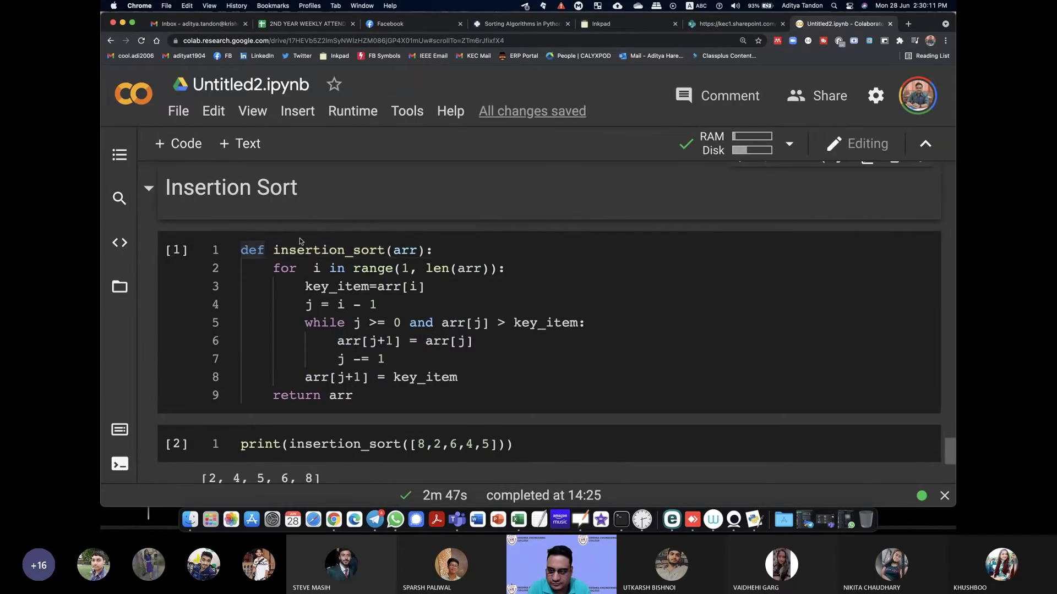
{"action": "left_click", "coordinate": [436, 386]}
{"action": "left_click", "coordinate": [432, 397]}
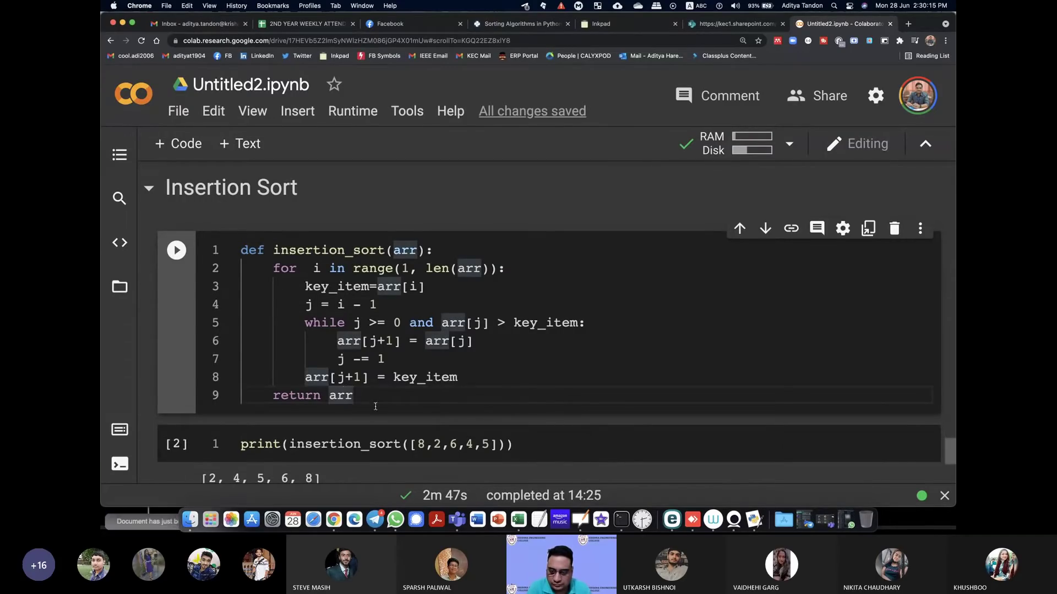
{"action": "left_click", "coordinate": [366, 438]}
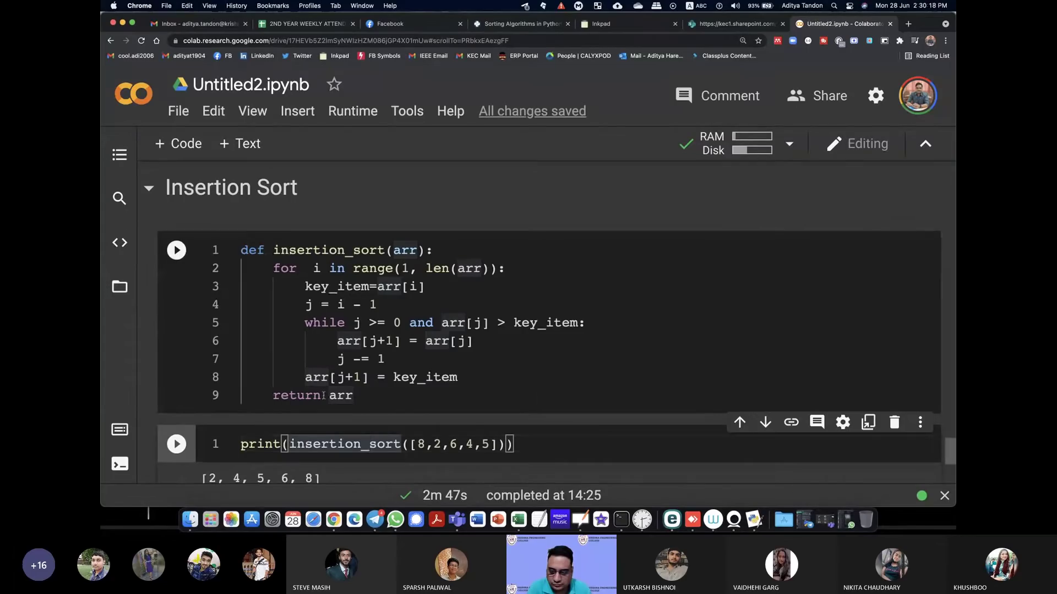
{"action": "left_click", "coordinate": [284, 360]}
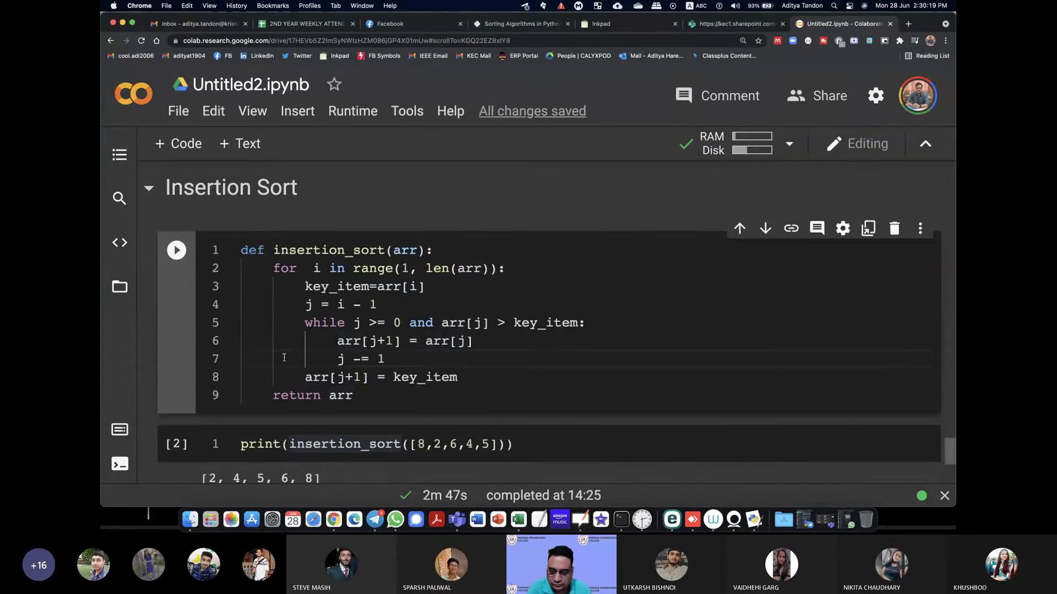
{"action": "left_click", "coordinate": [422, 447]}
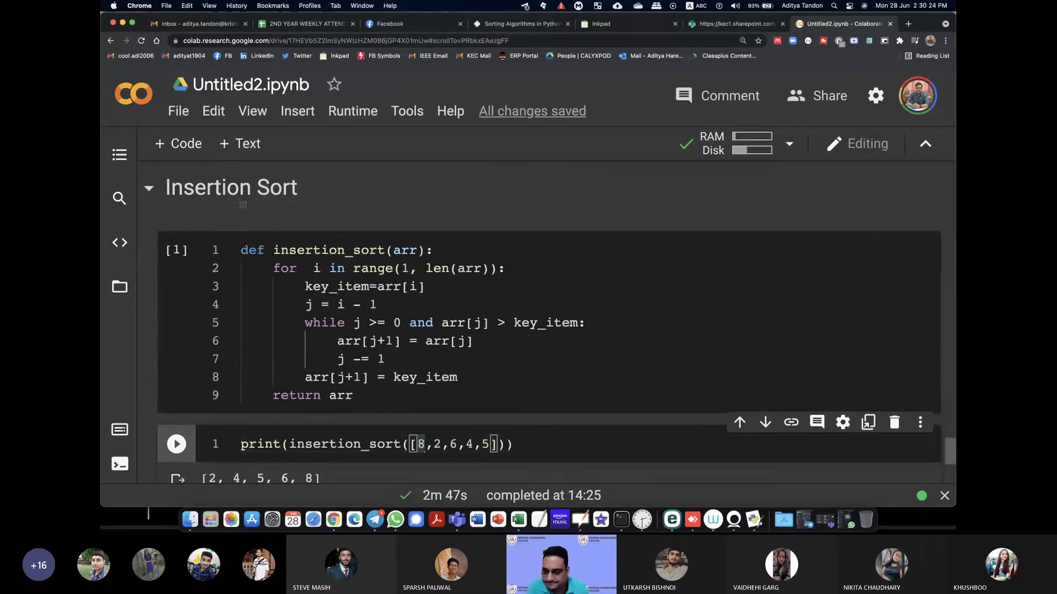
- Capture a screenshot of the complete insertion_sort function with its line numbers and open the captured image
{"action": "left_click_drag", "start_coordinate": [201, 238], "coordinate": [586, 406]}
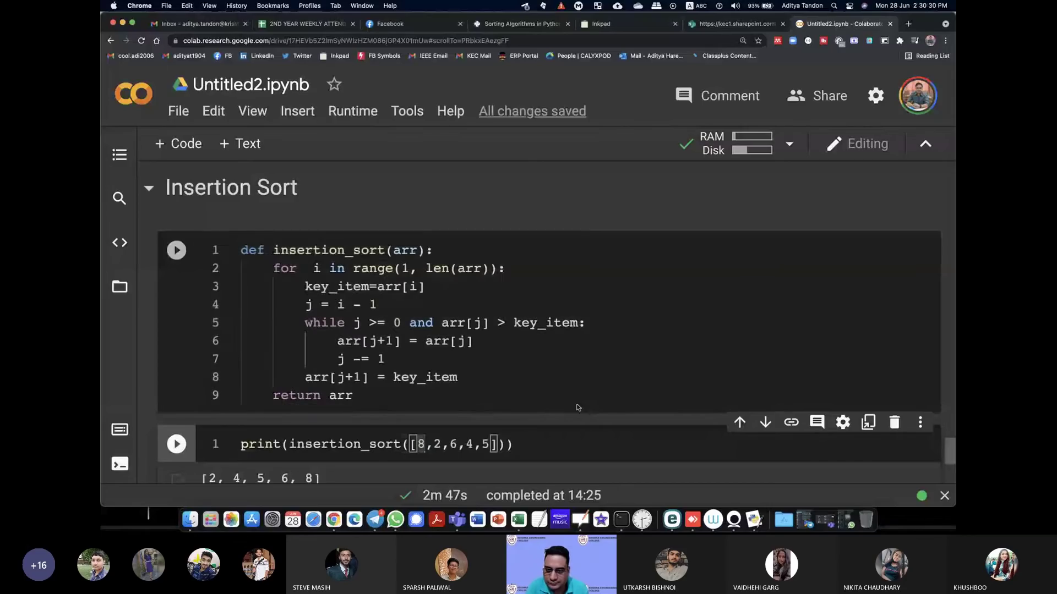
{"action": "left_click", "coordinate": [903, 487]}
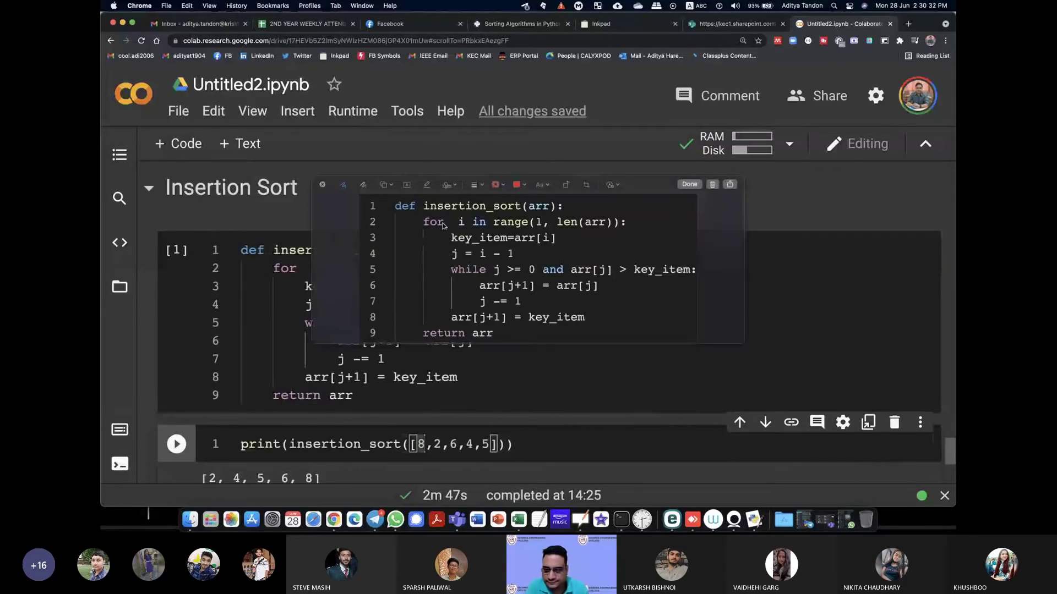